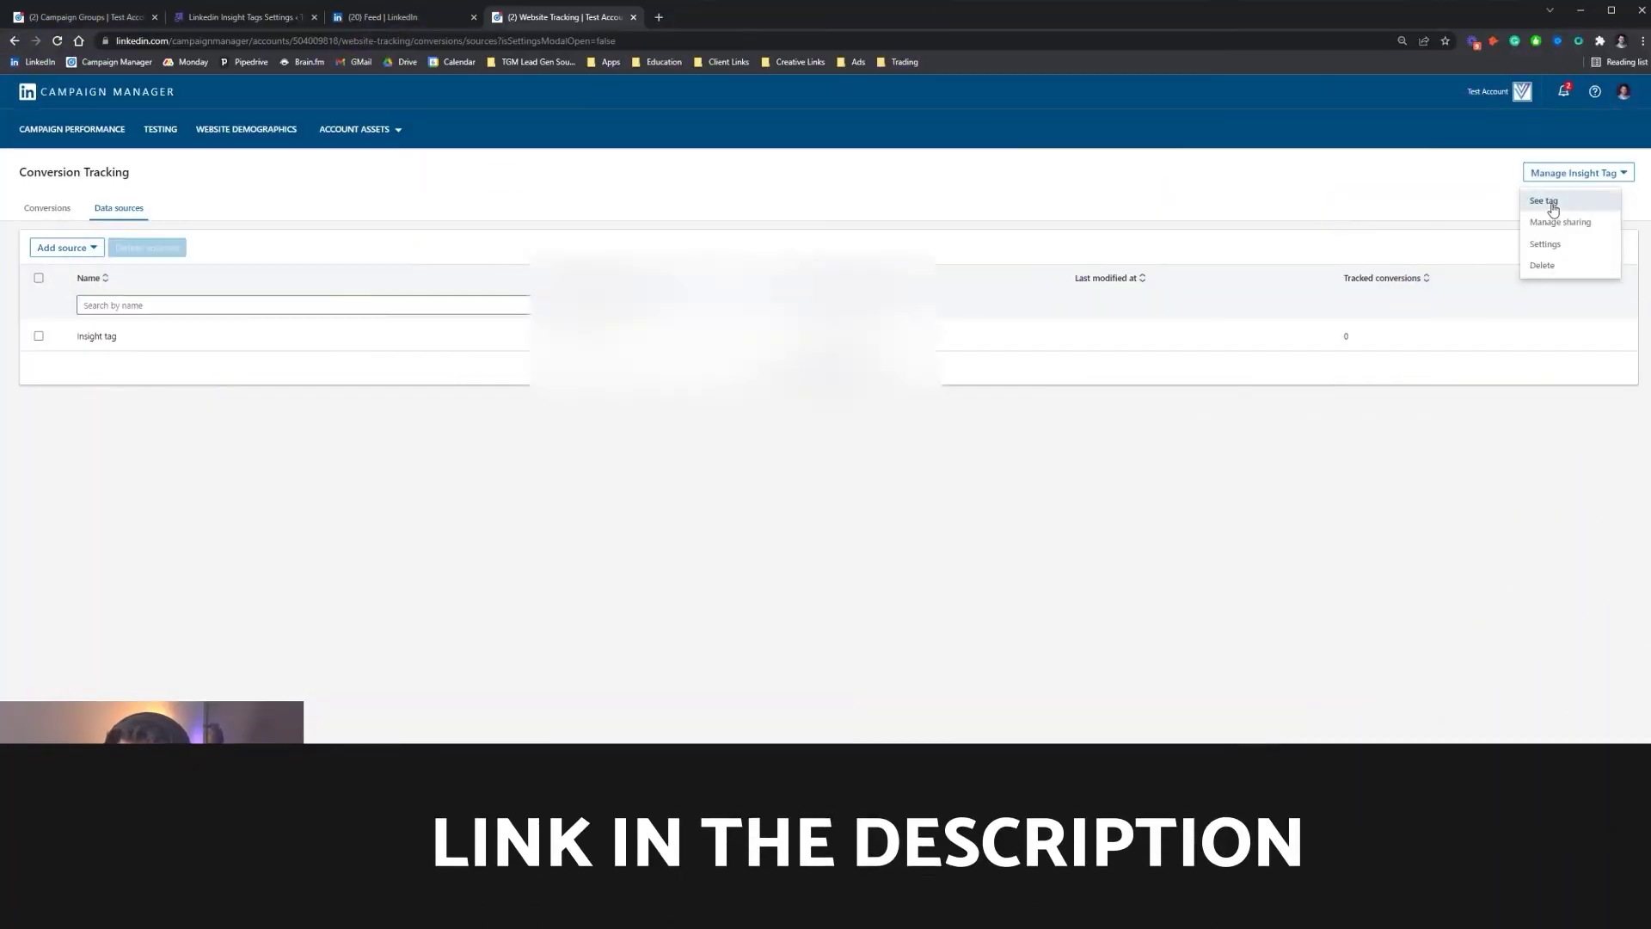
View the Insight Tag from the conversion tracking data sources
{"action": "left_click", "coordinate": [1553, 209]}
{"action": "left_click", "coordinate": [626, 180]}
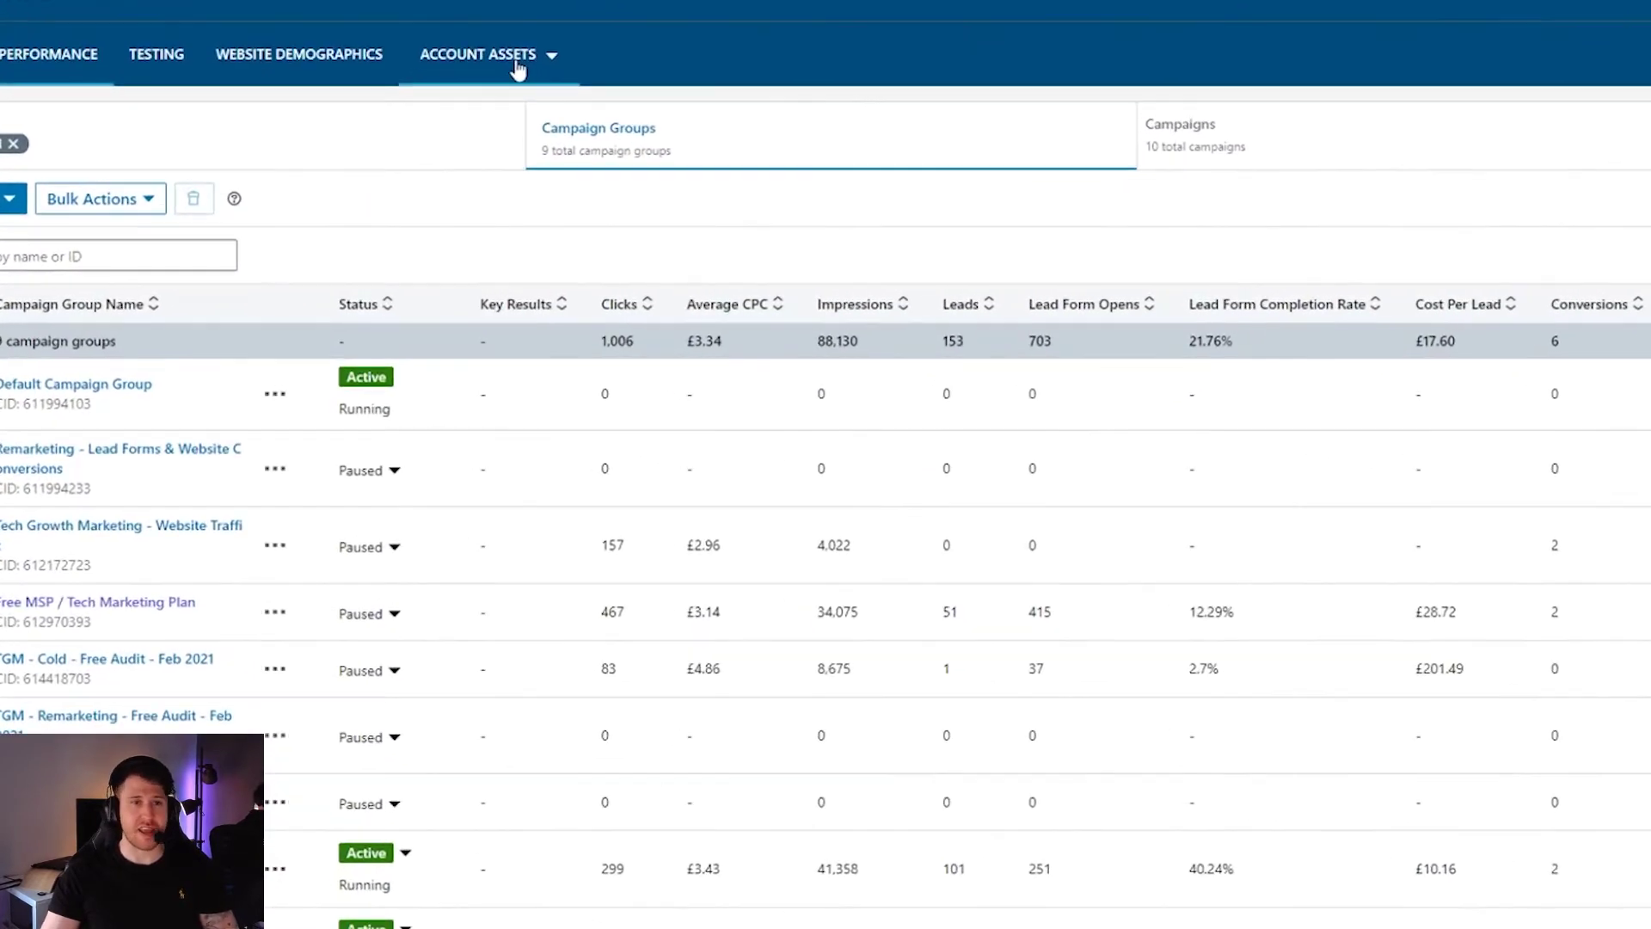
Open the account's Matched Audiences and start a new audience from an uploaded company or contact list
{"action": "left_click", "coordinate": [517, 62]}
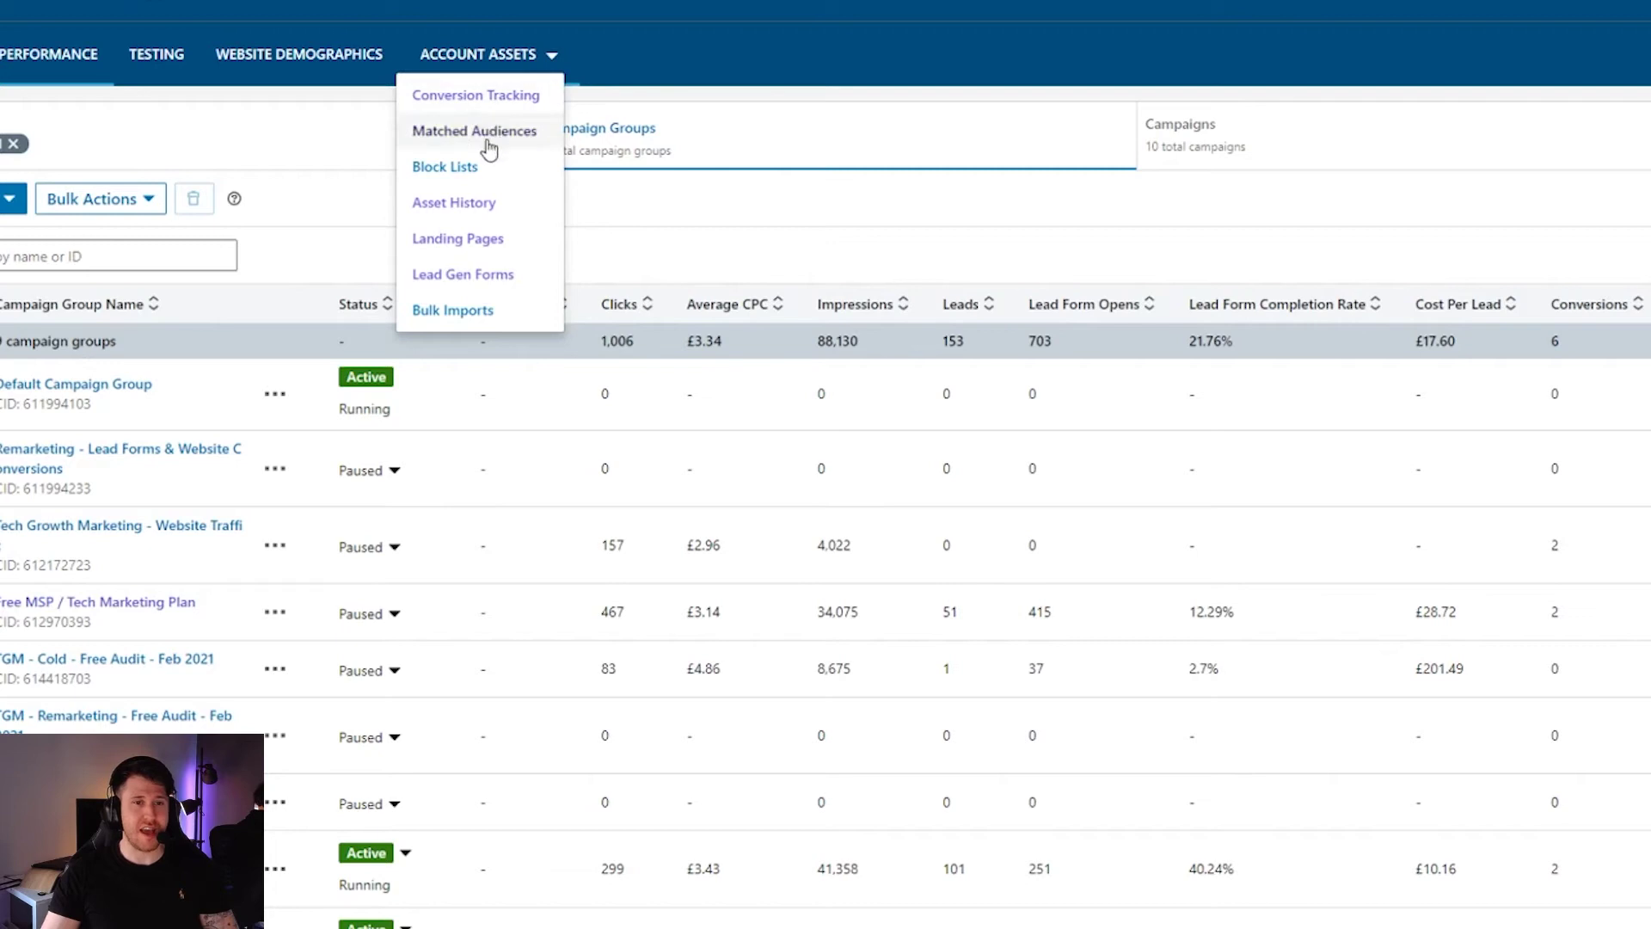
{"action": "left_click", "coordinate": [492, 137]}
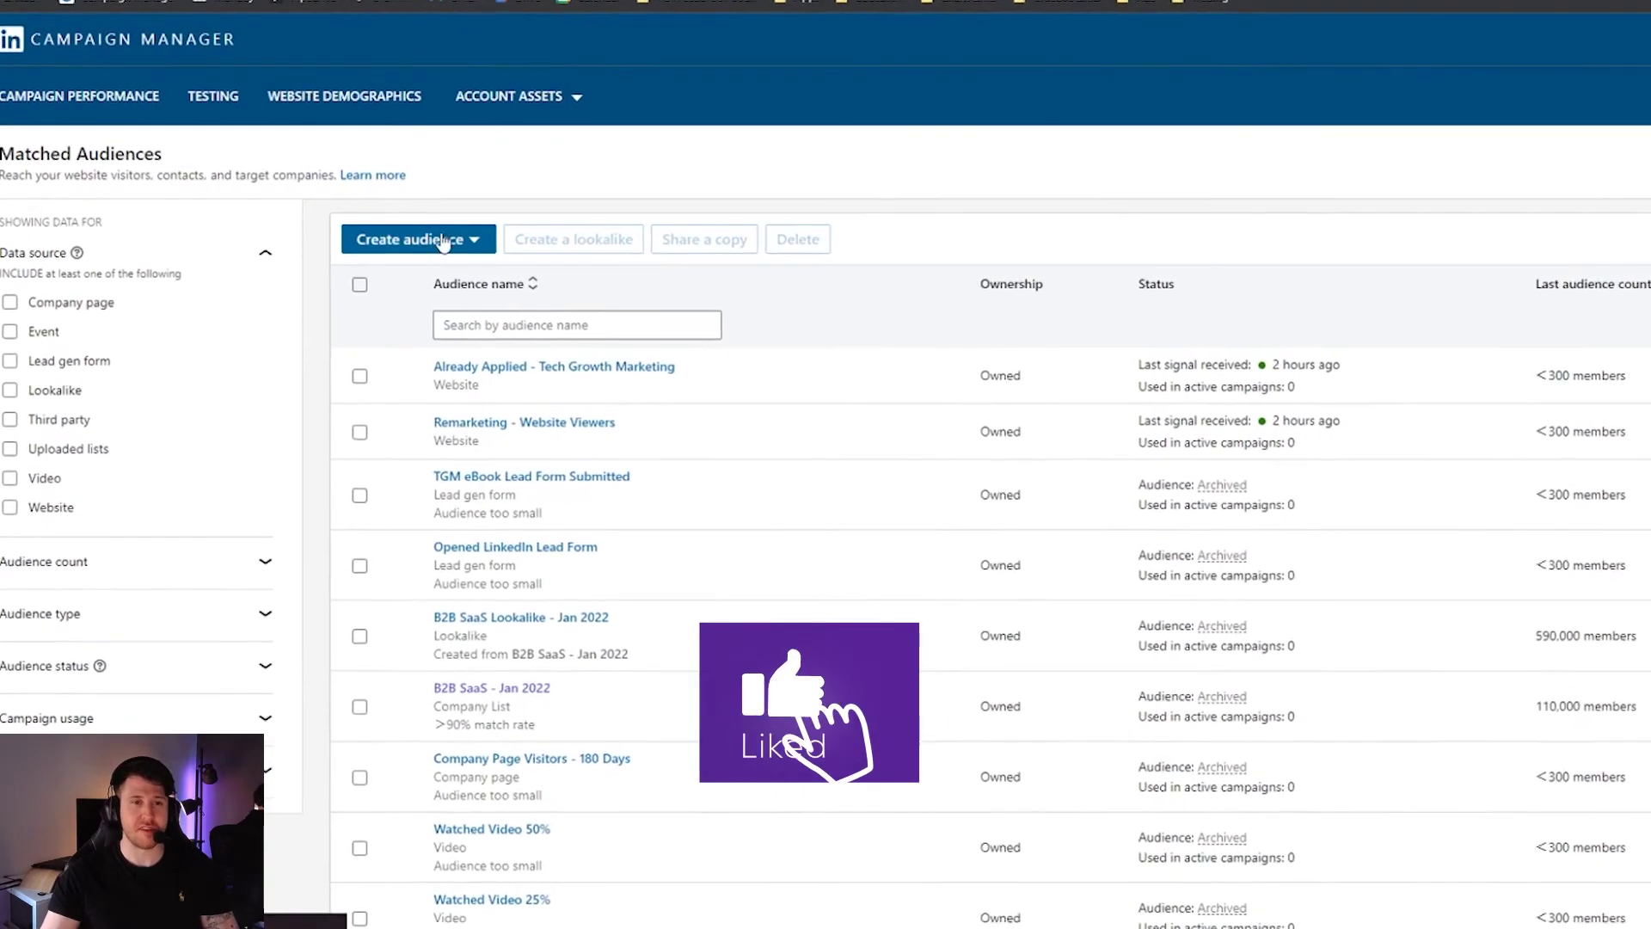
{"action": "left_click", "coordinate": [464, 249]}
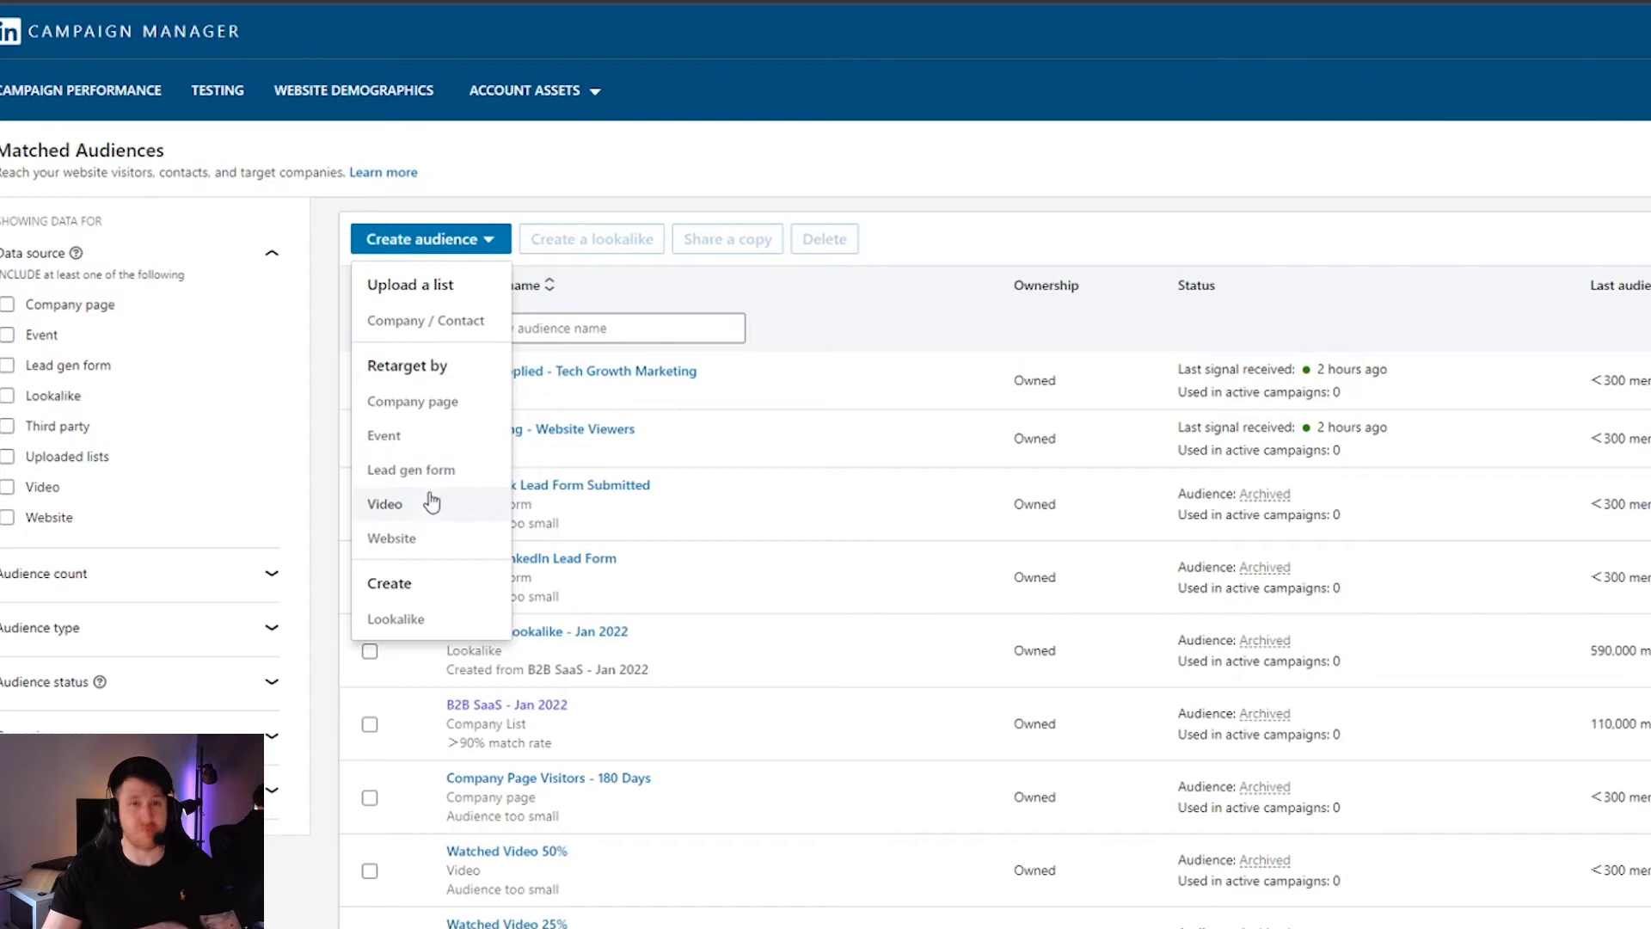
{"action": "left_click", "coordinate": [436, 331]}
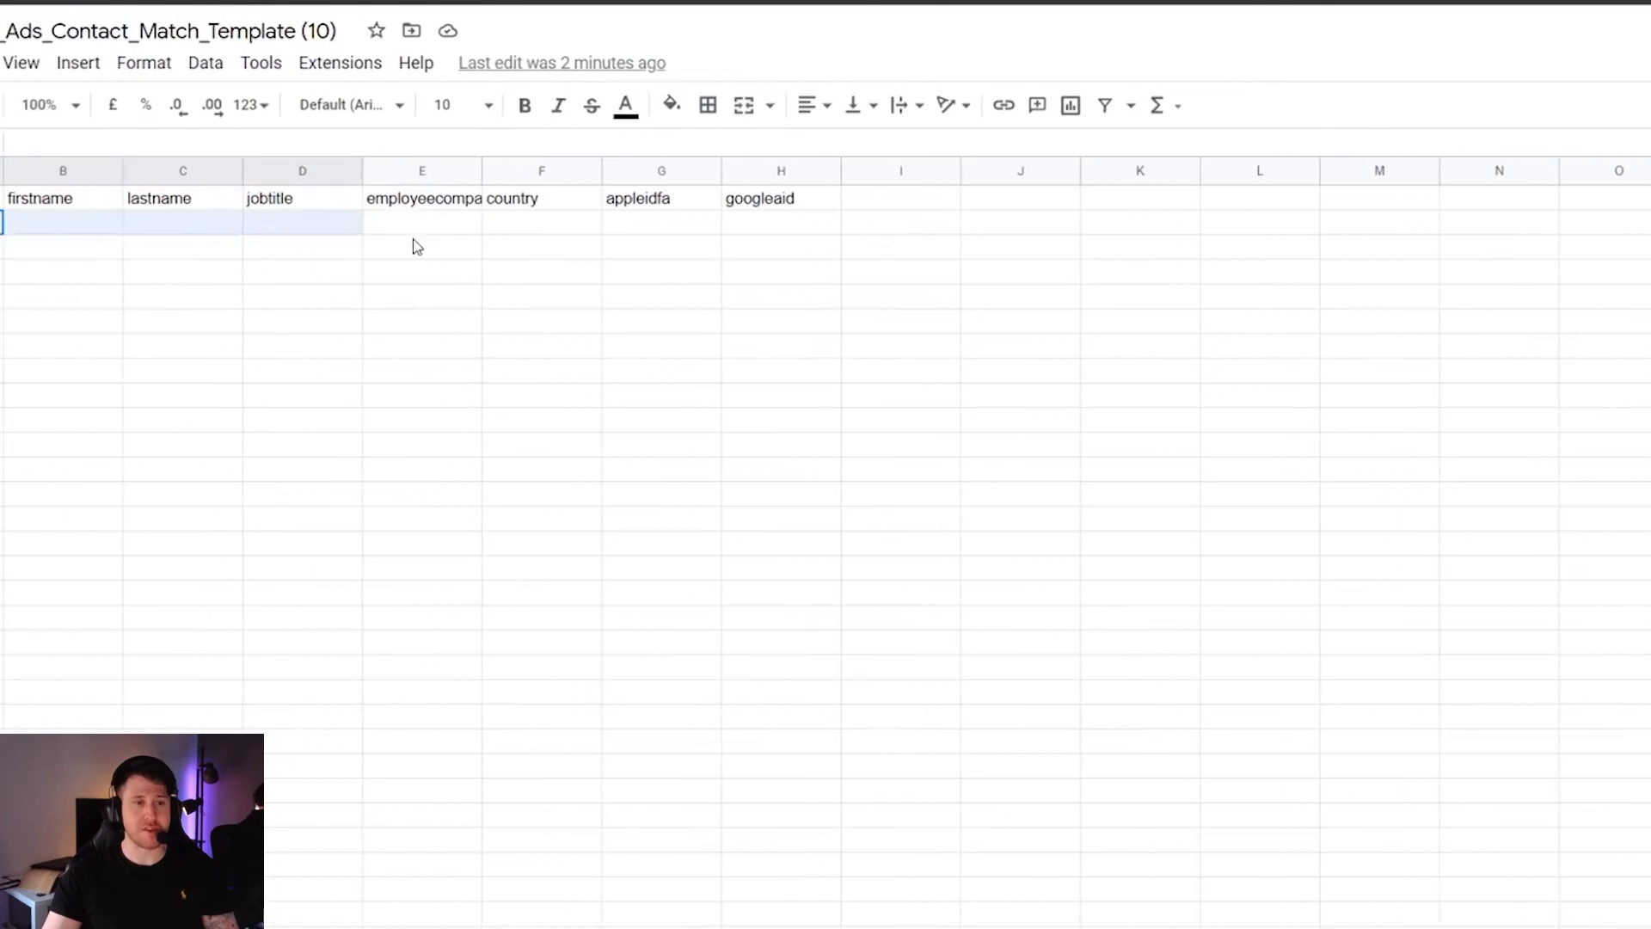
Examine the contact match template's columns from email to googleaid and cancel the list upload
{"action": "left_click", "coordinate": [632, 227]}
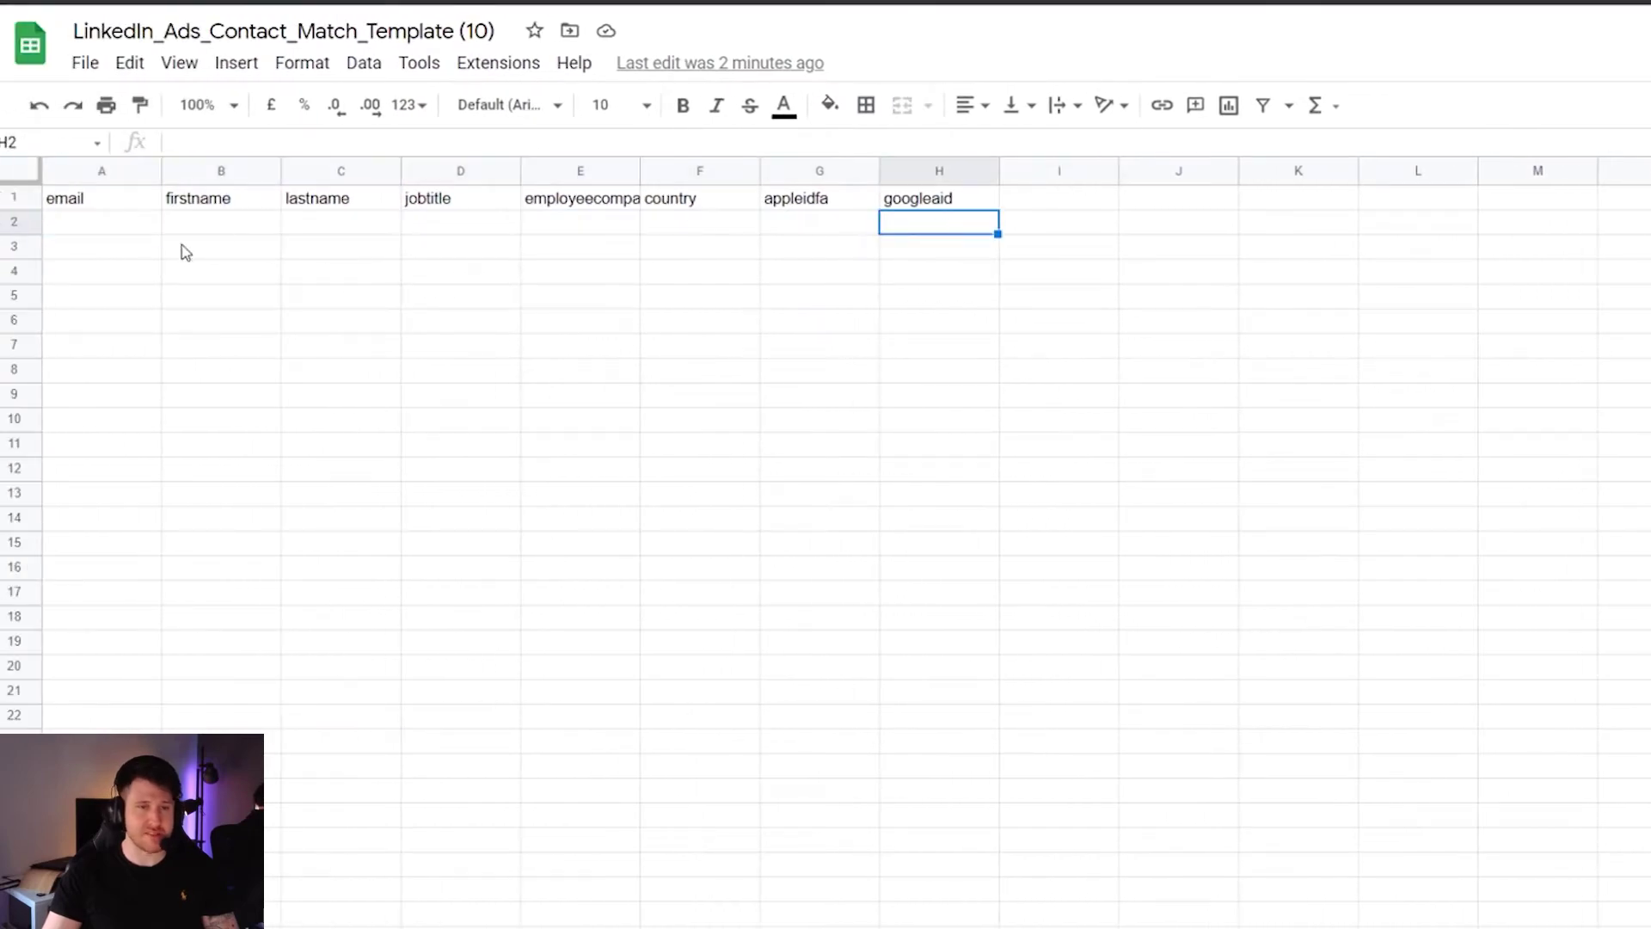
{"action": "left_click", "coordinate": [120, 230]}
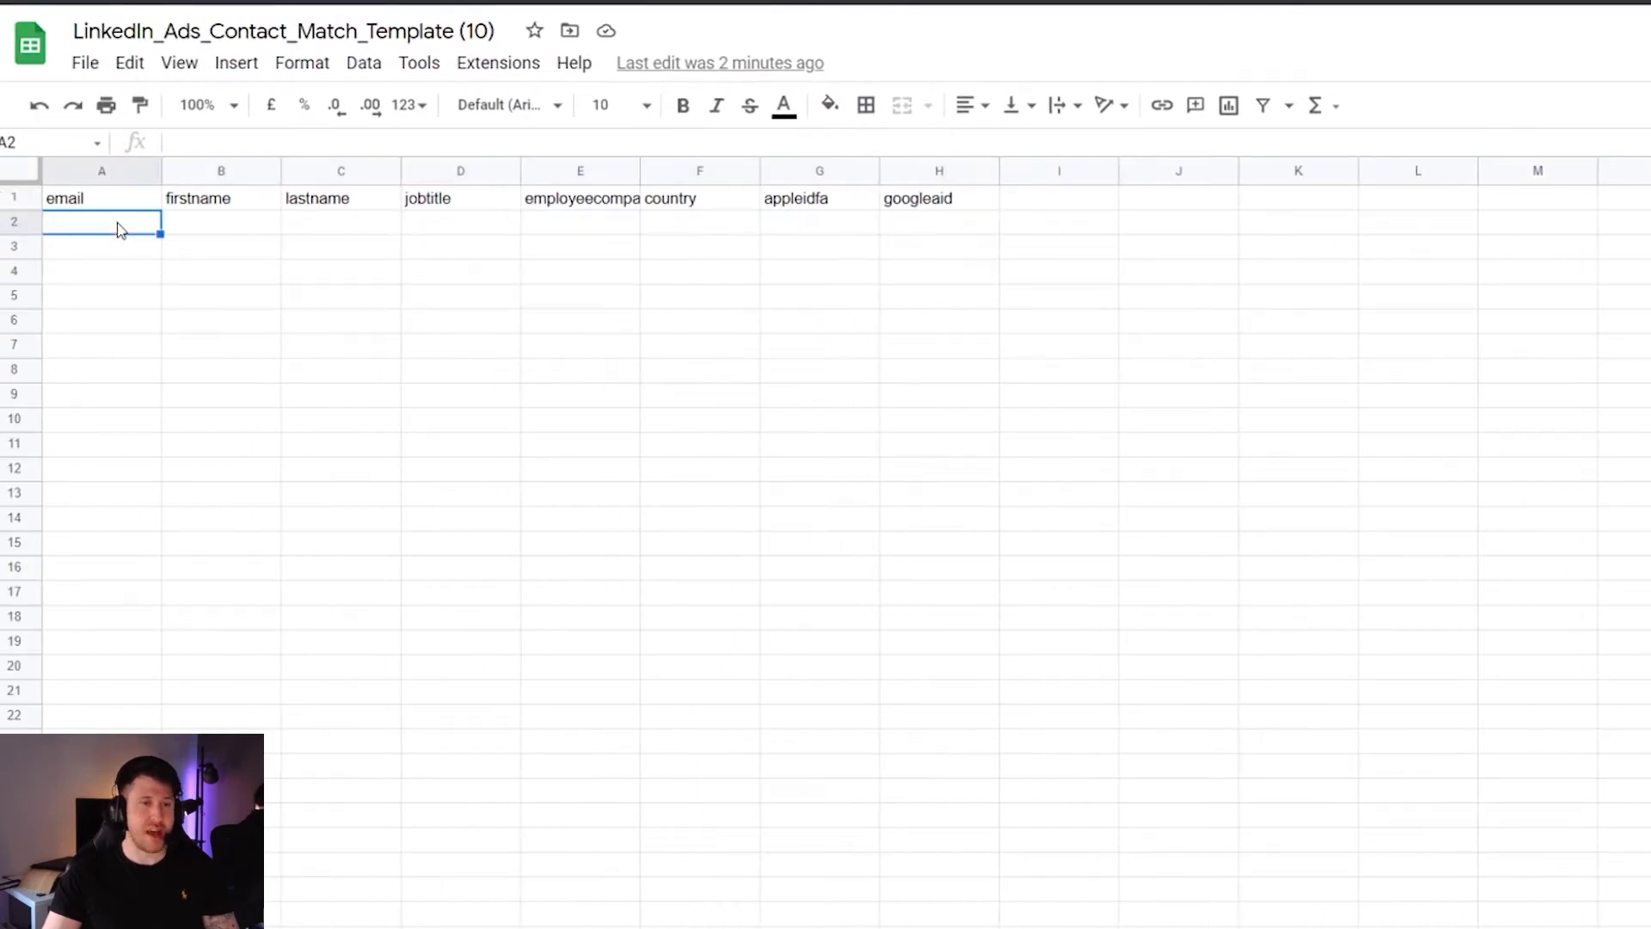
{"action": "left_click", "coordinate": [228, 230]}
{"action": "left_click", "coordinate": [96, 227]}
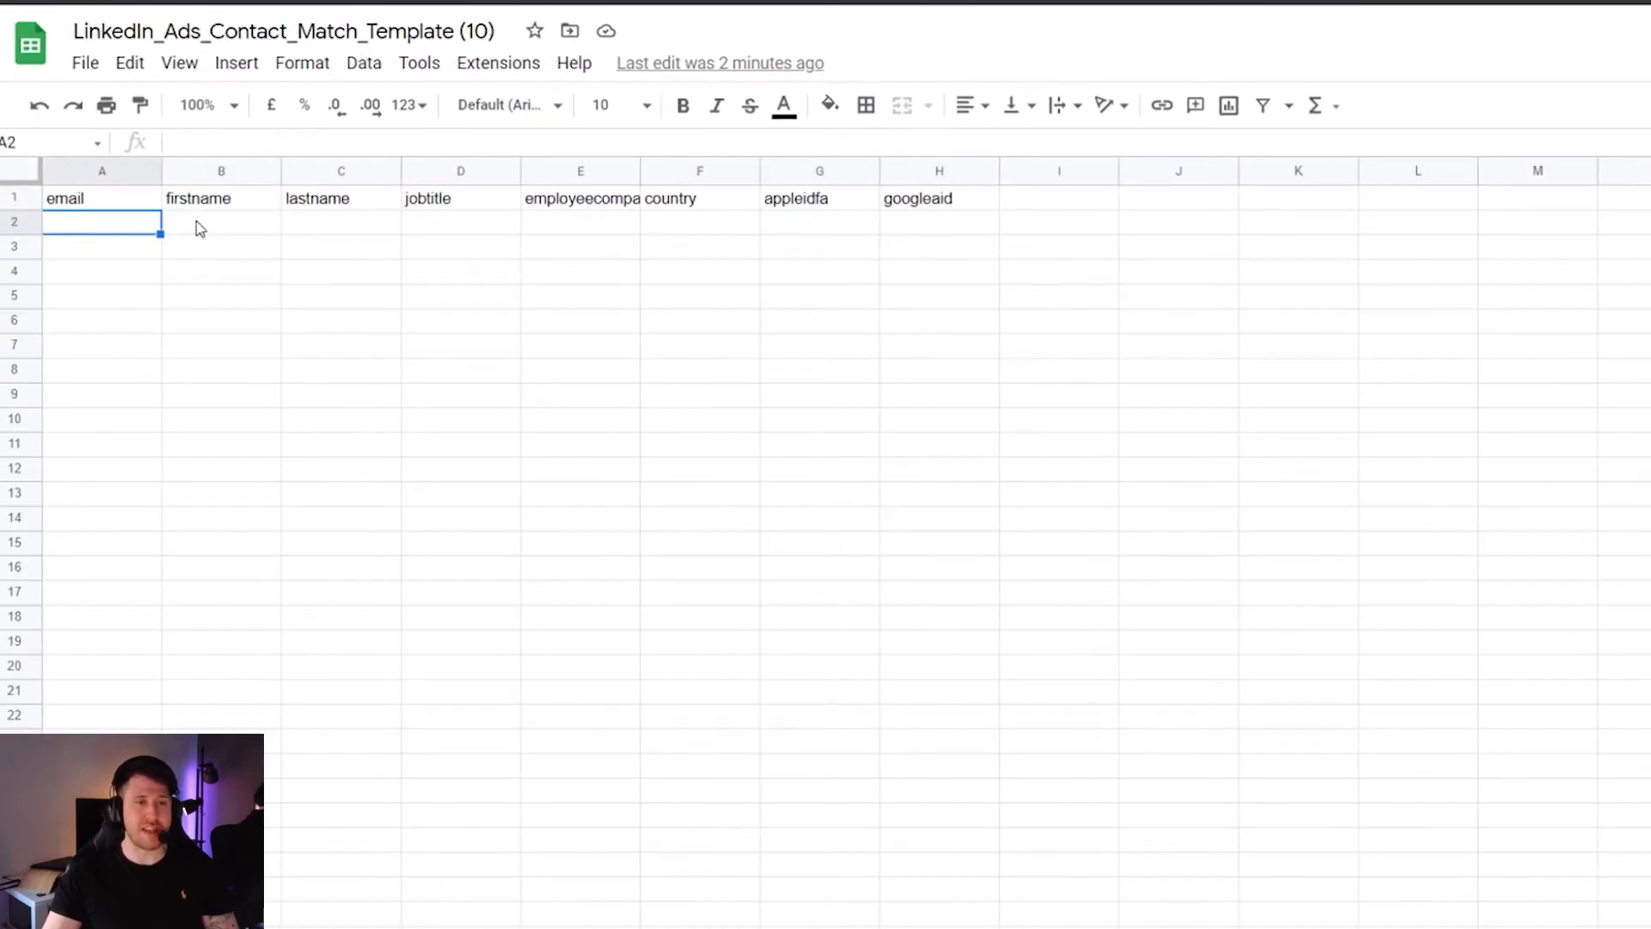
{"action": "left_click", "coordinate": [199, 226]}
{"action": "left_click", "coordinate": [327, 232]}
{"action": "left_click", "coordinate": [129, 230]}
{"action": "left_click", "coordinate": [178, 228]}
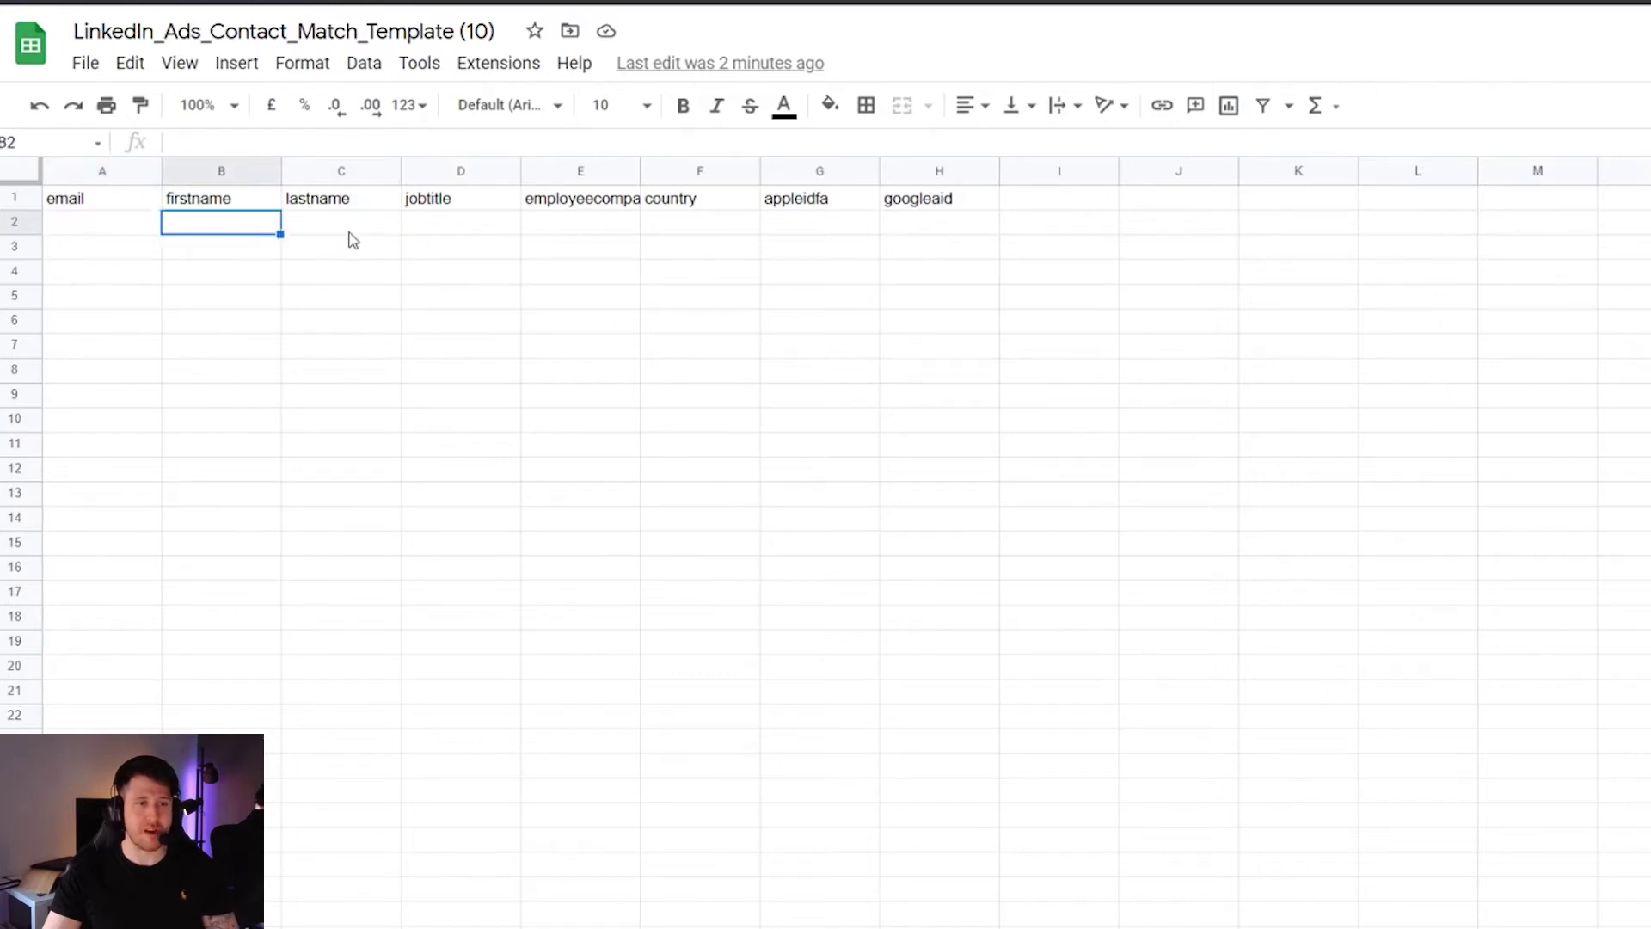
{"action": "left_click", "coordinate": [344, 227]}
{"action": "left_click", "coordinate": [461, 224]}
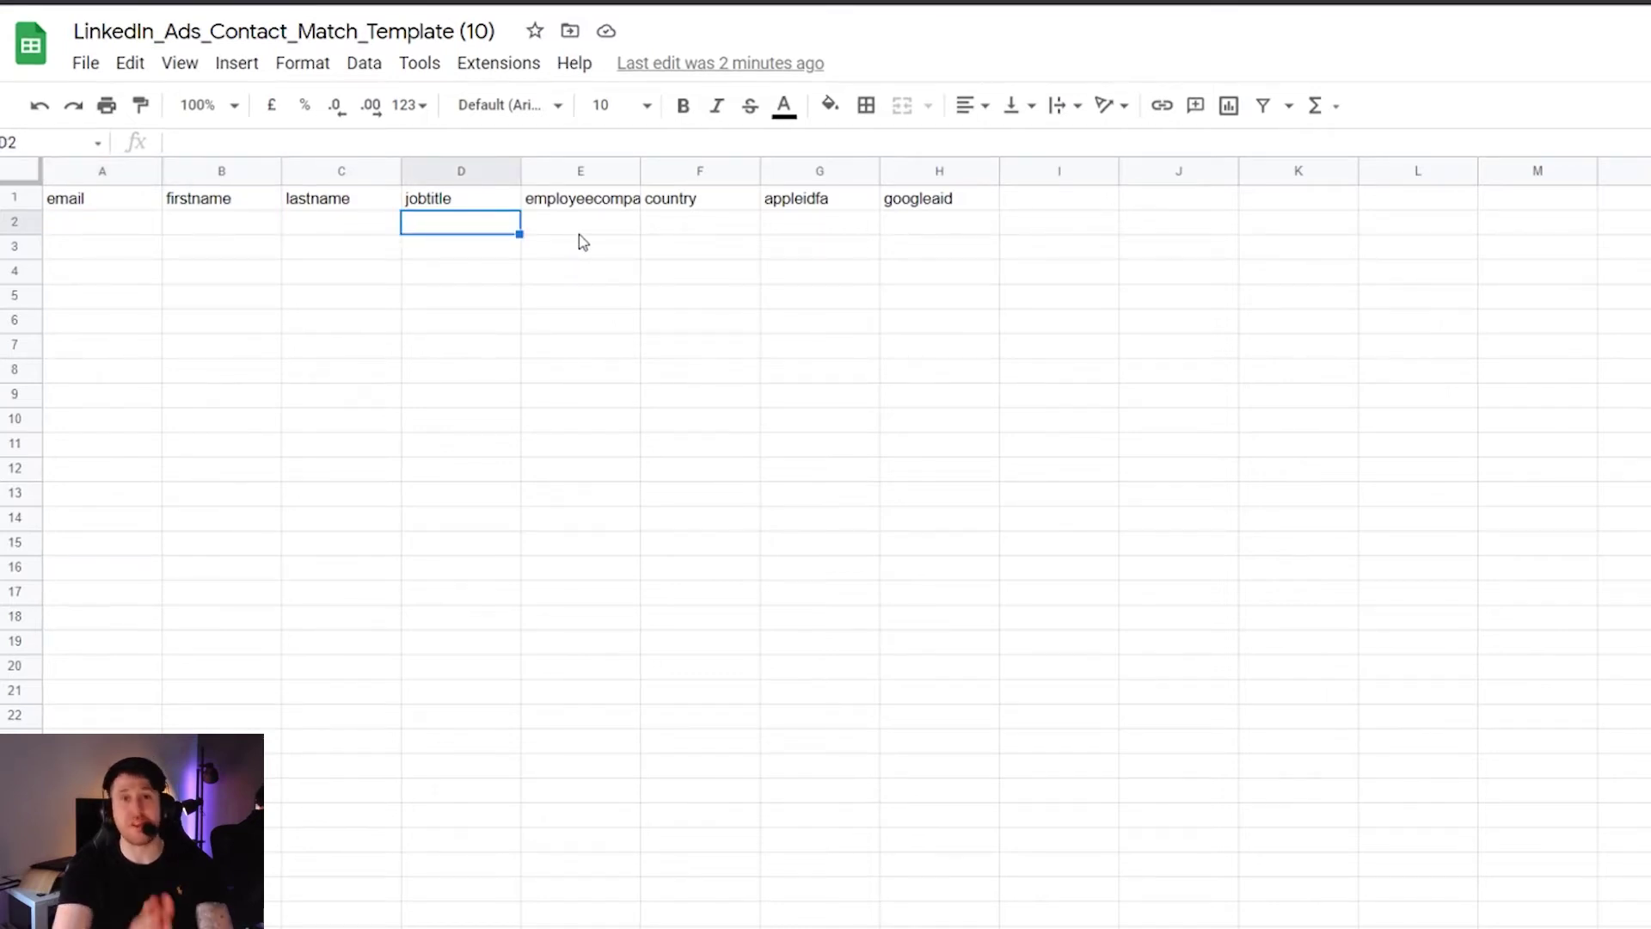
{"action": "left_click_drag", "start_coordinate": [126, 227], "coordinate": [951, 654]}
{"action": "left_click", "coordinate": [946, 645]}
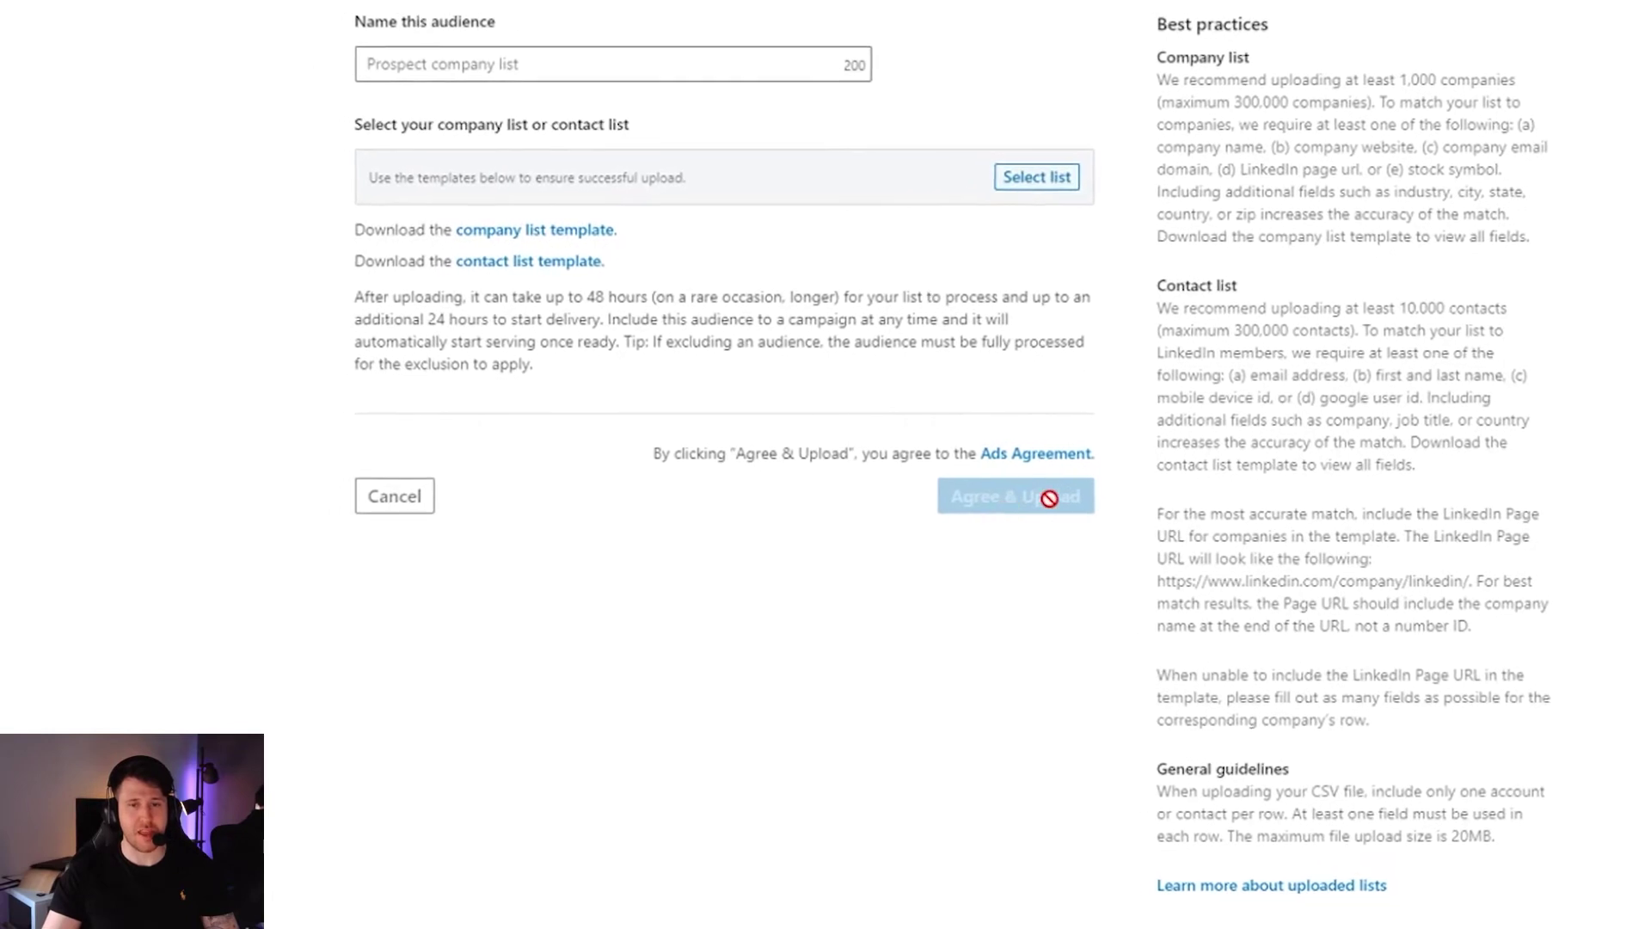
{"action": "left_click", "coordinate": [394, 497]}
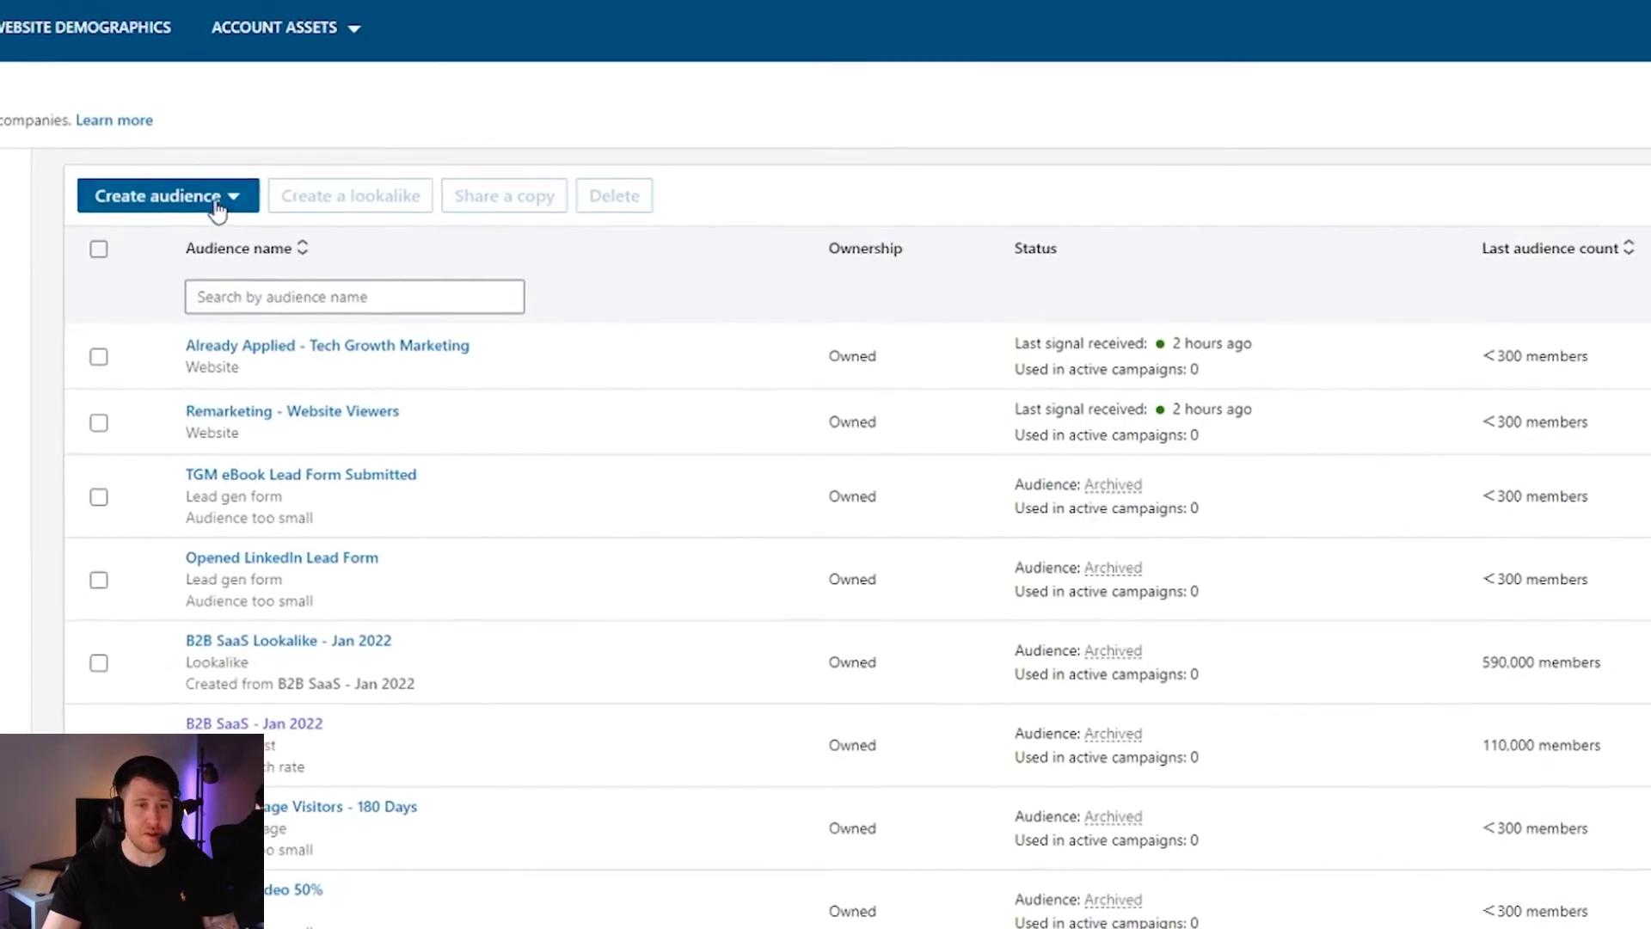
Try out a company page retargeting audience with the engagement window set to 60 days in the past
{"action": "left_click", "coordinate": [146, 192]}
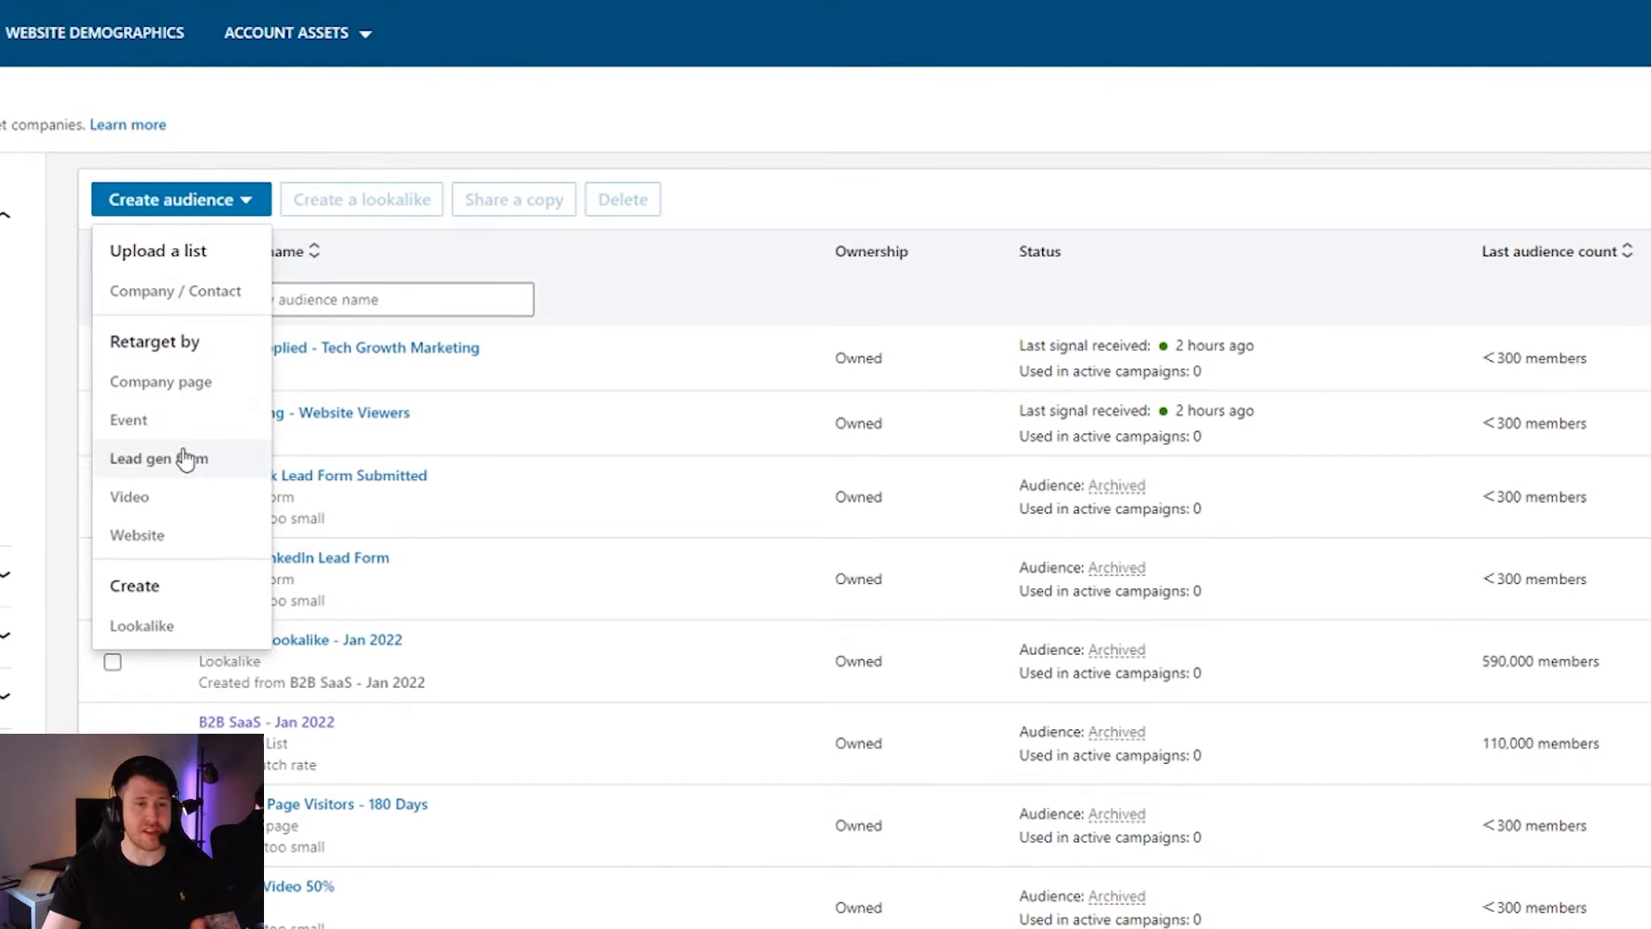
{"action": "left_click", "coordinate": [200, 387]}
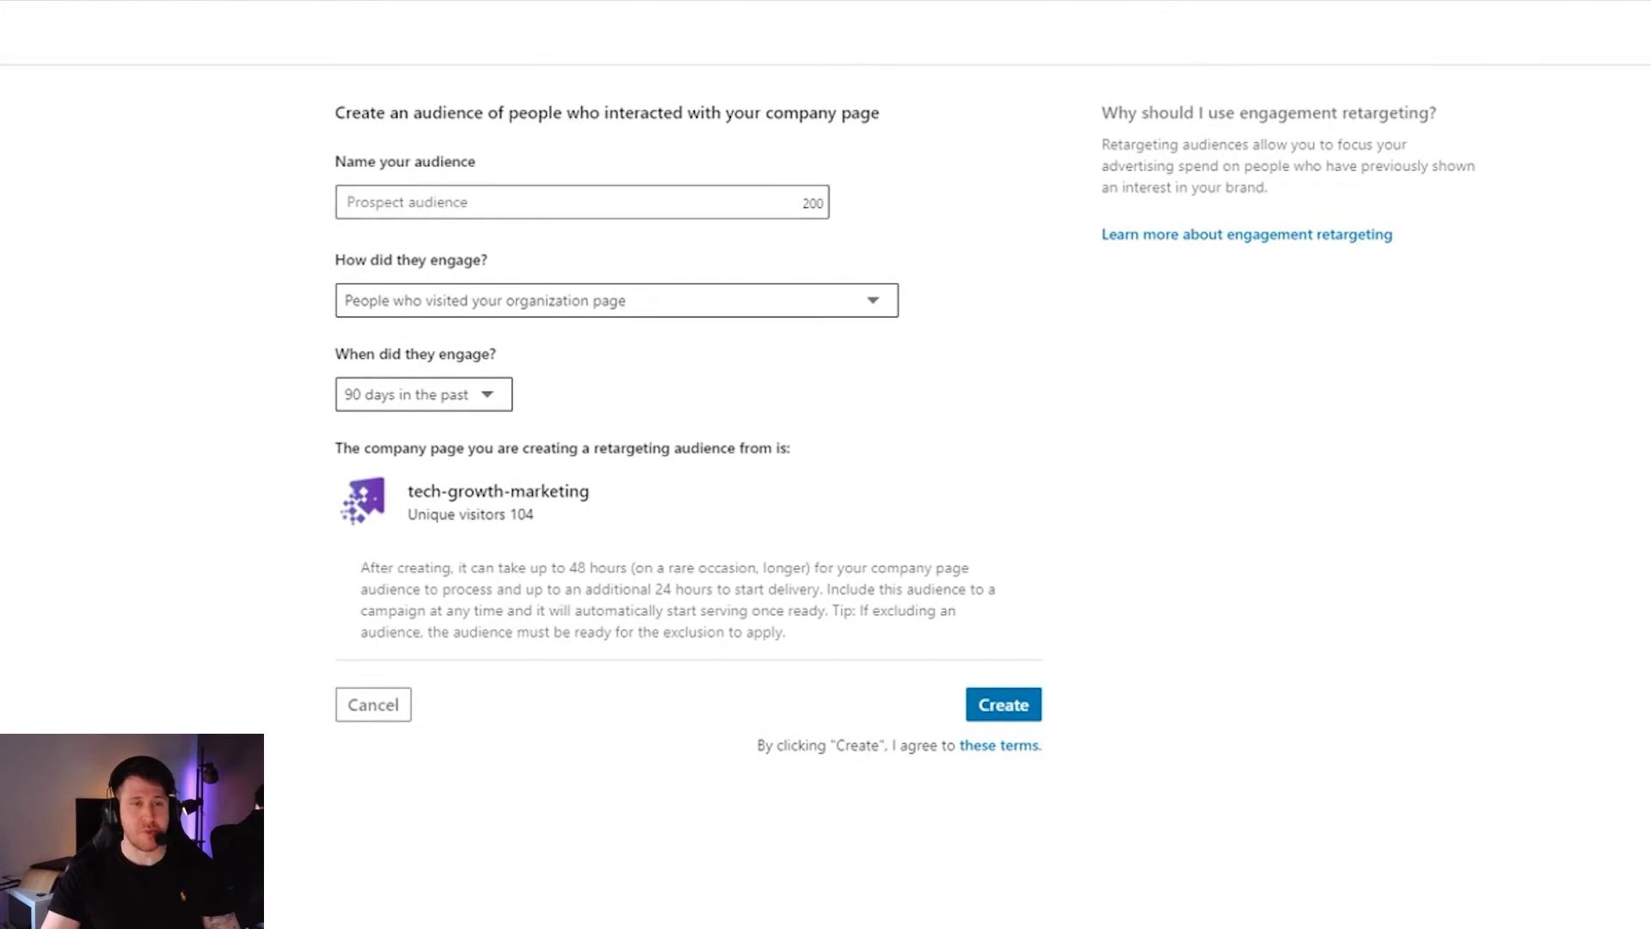
{"action": "left_click", "coordinate": [601, 302]}
{"action": "left_click", "coordinate": [451, 398]}
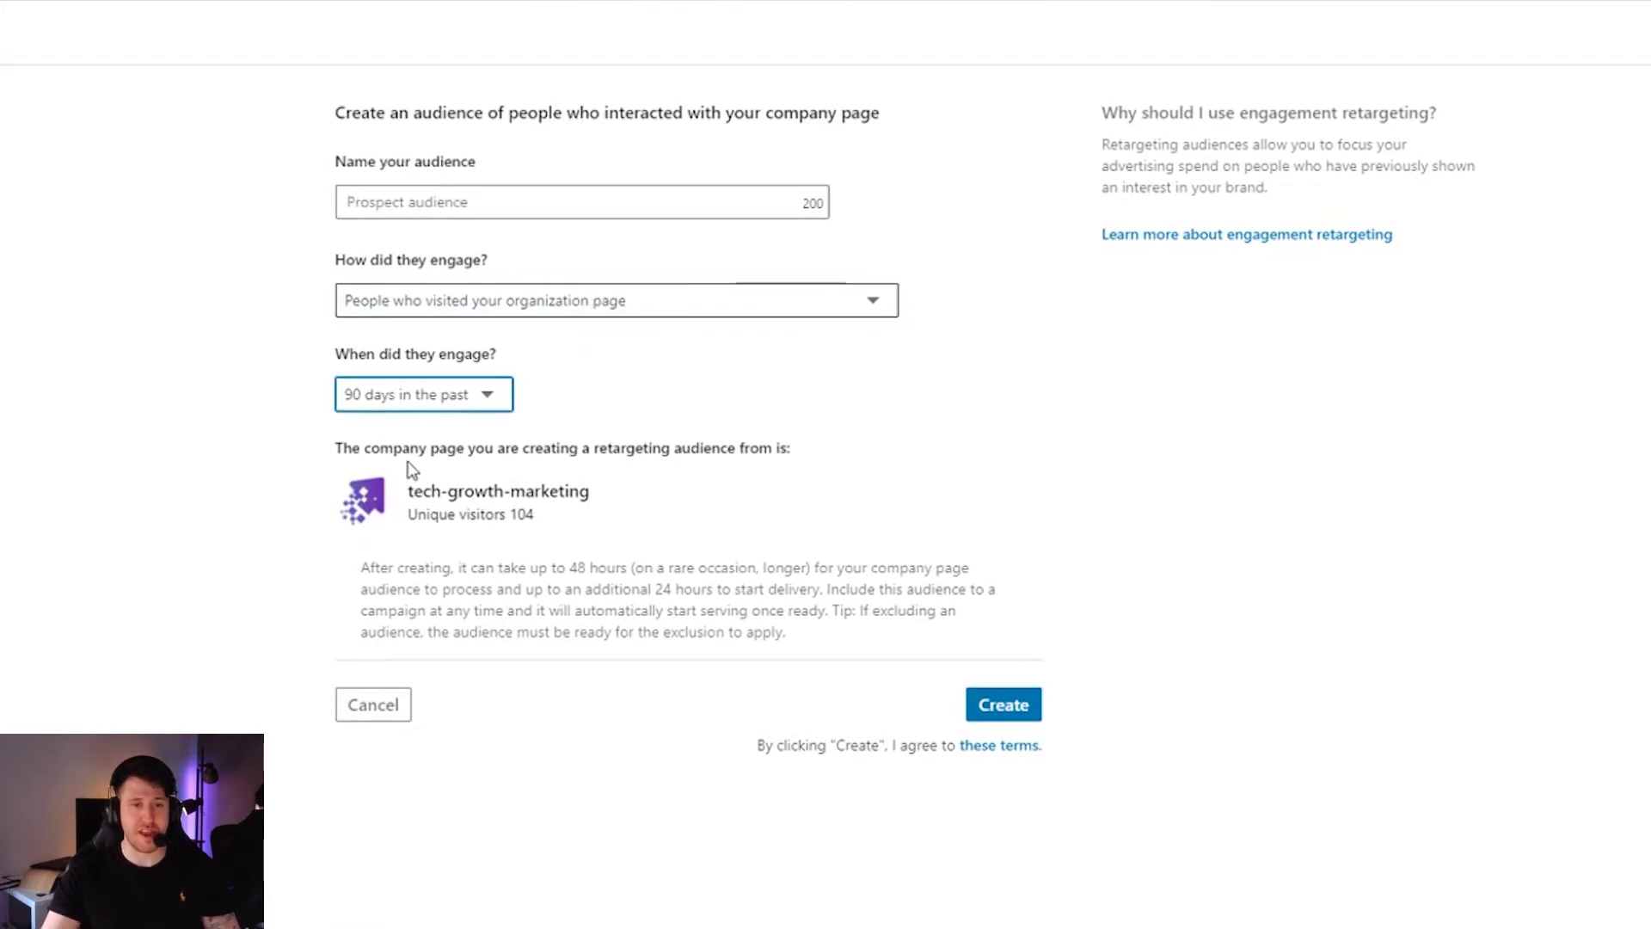
{"action": "left_click", "coordinate": [414, 434]}
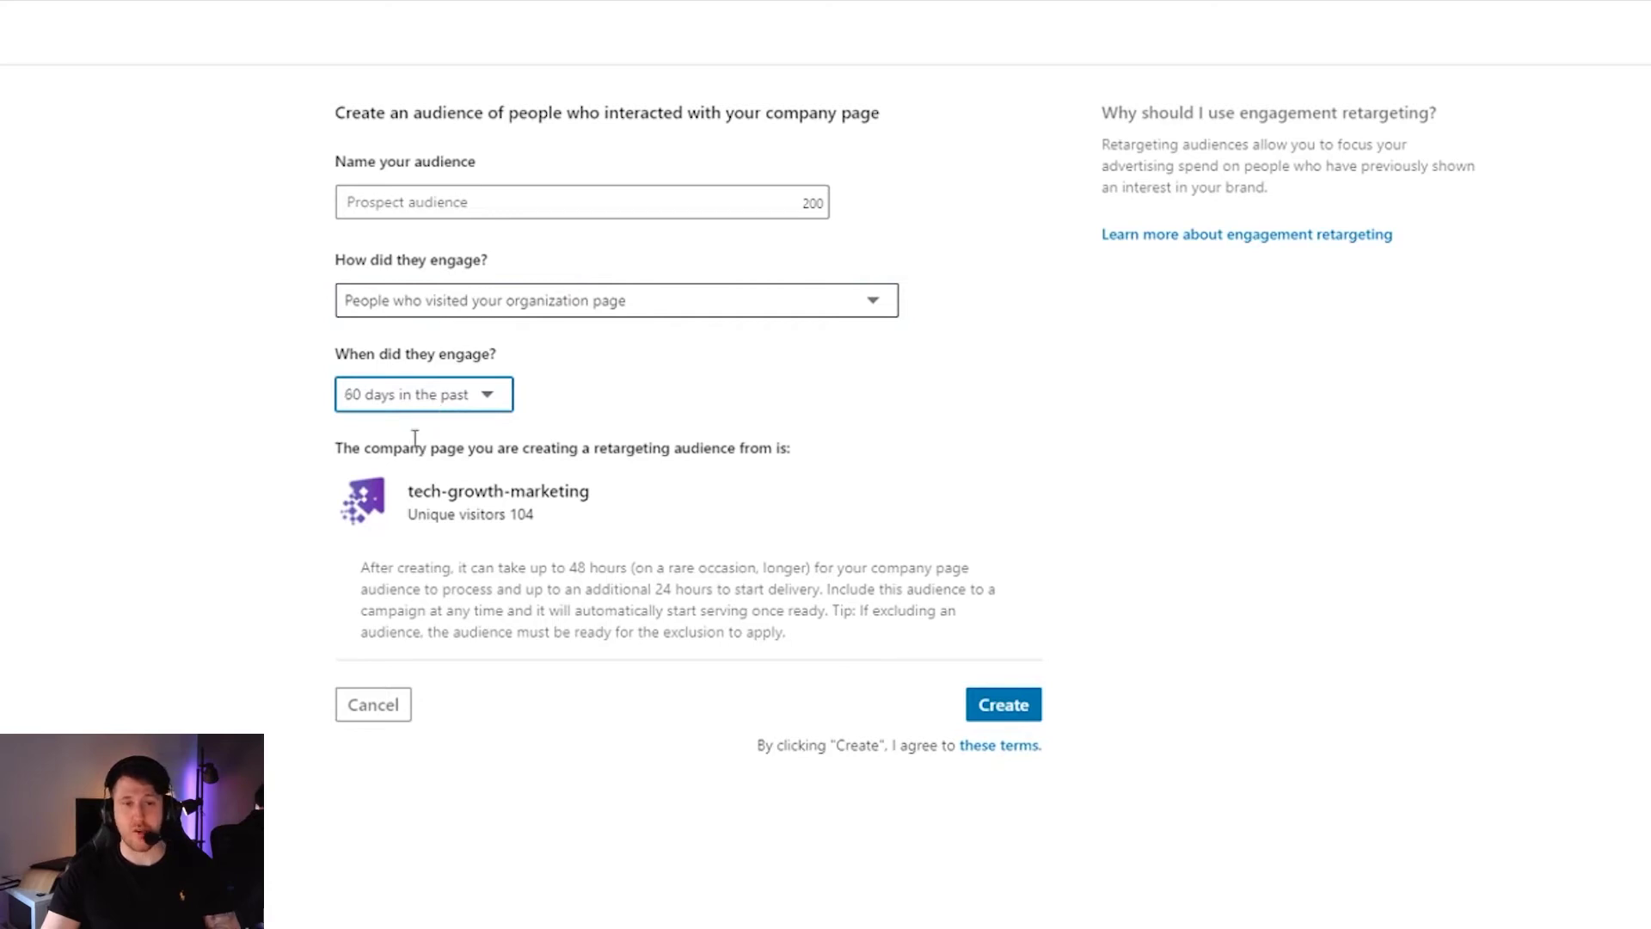
{"action": "left_click", "coordinate": [572, 313]}
{"action": "left_click", "coordinate": [527, 352]}
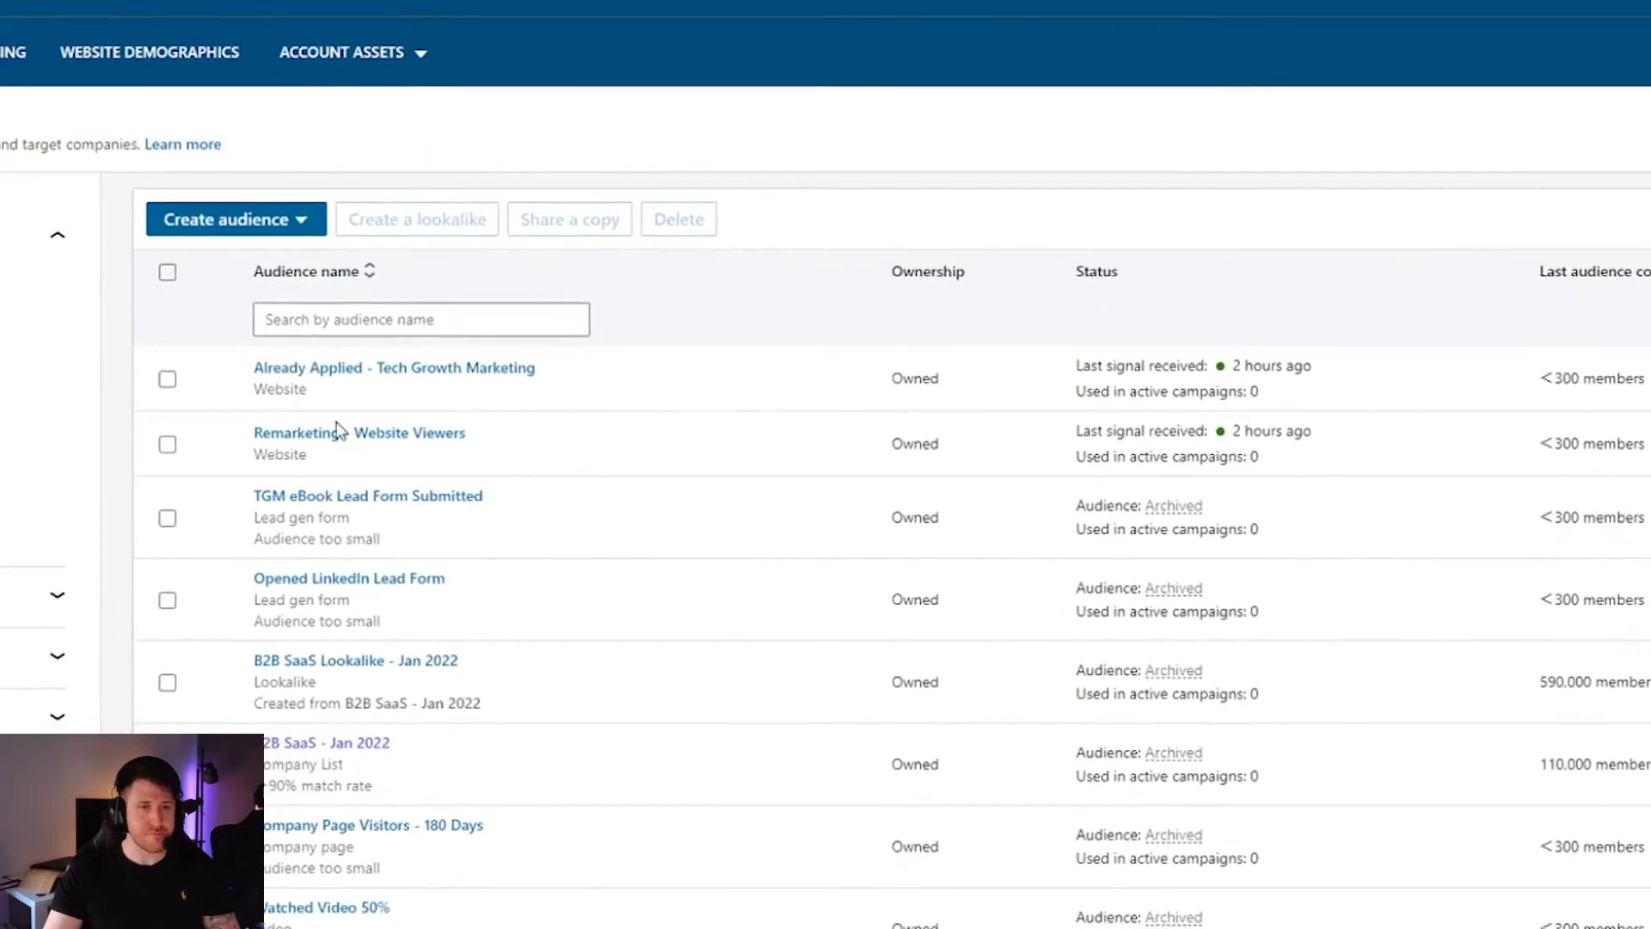
Start a website retargeting audience that matches pages whose URL contains techgrowthmarketing.com
{"action": "left_click", "coordinate": [400, 184]}
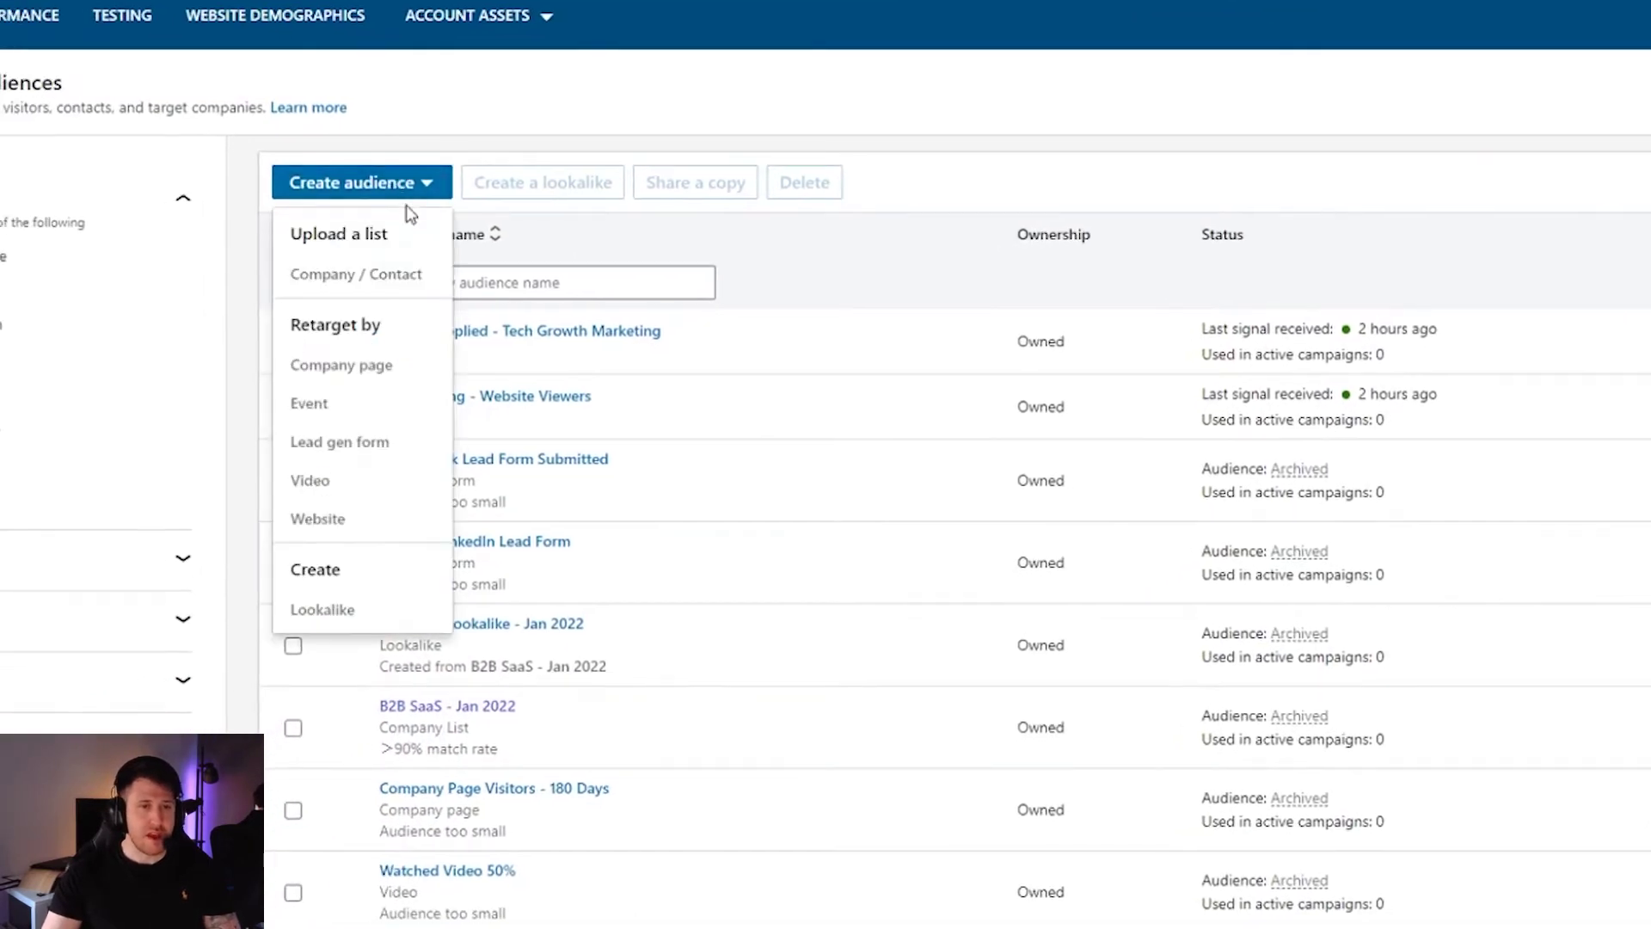
{"action": "left_click", "coordinate": [318, 520]}
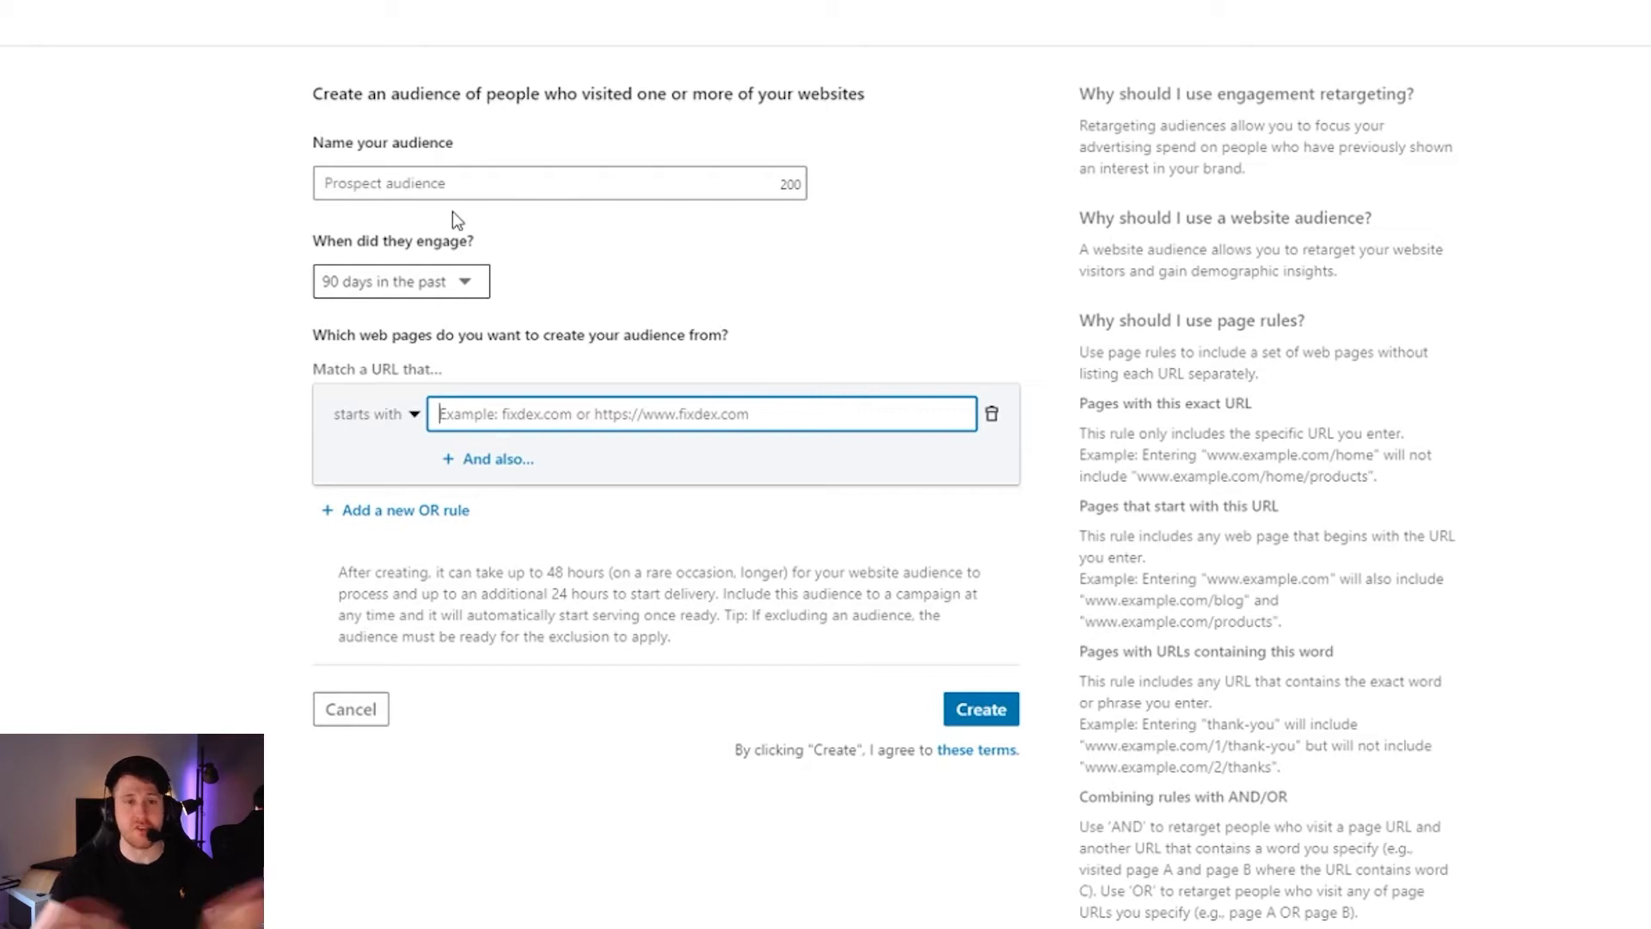
{"action": "type", "text": "techgrow"}
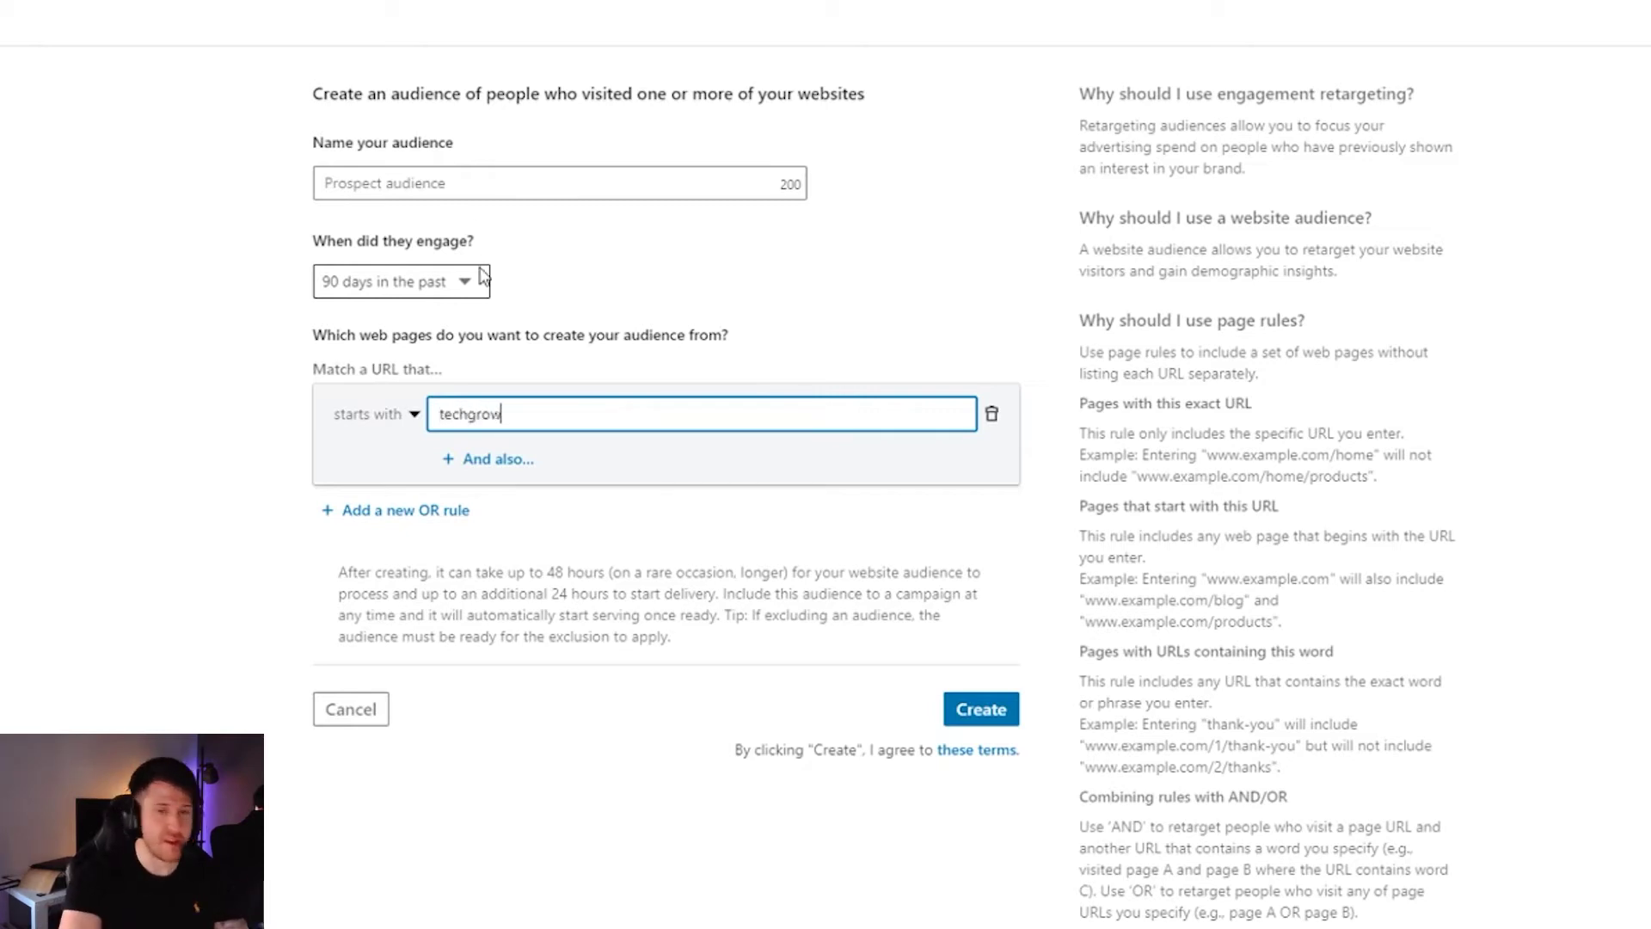
{"action": "type", "text": "thmarketin"}
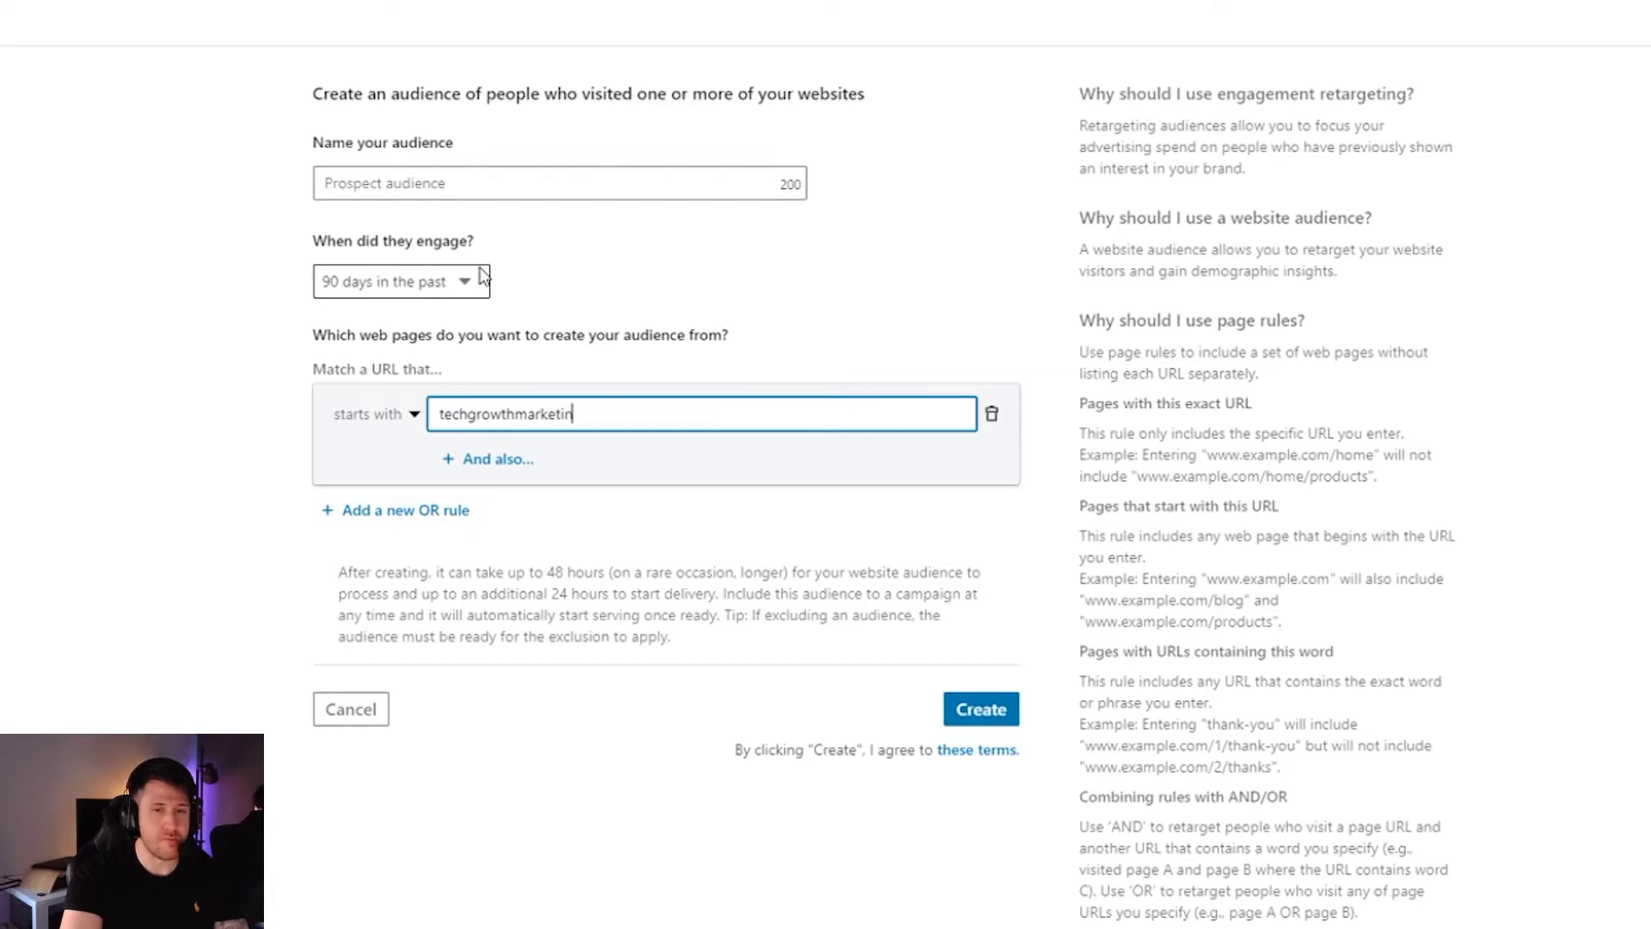
{"action": "key", "text": "BackSpace"}
{"action": "key", "text": "BackSpace"}
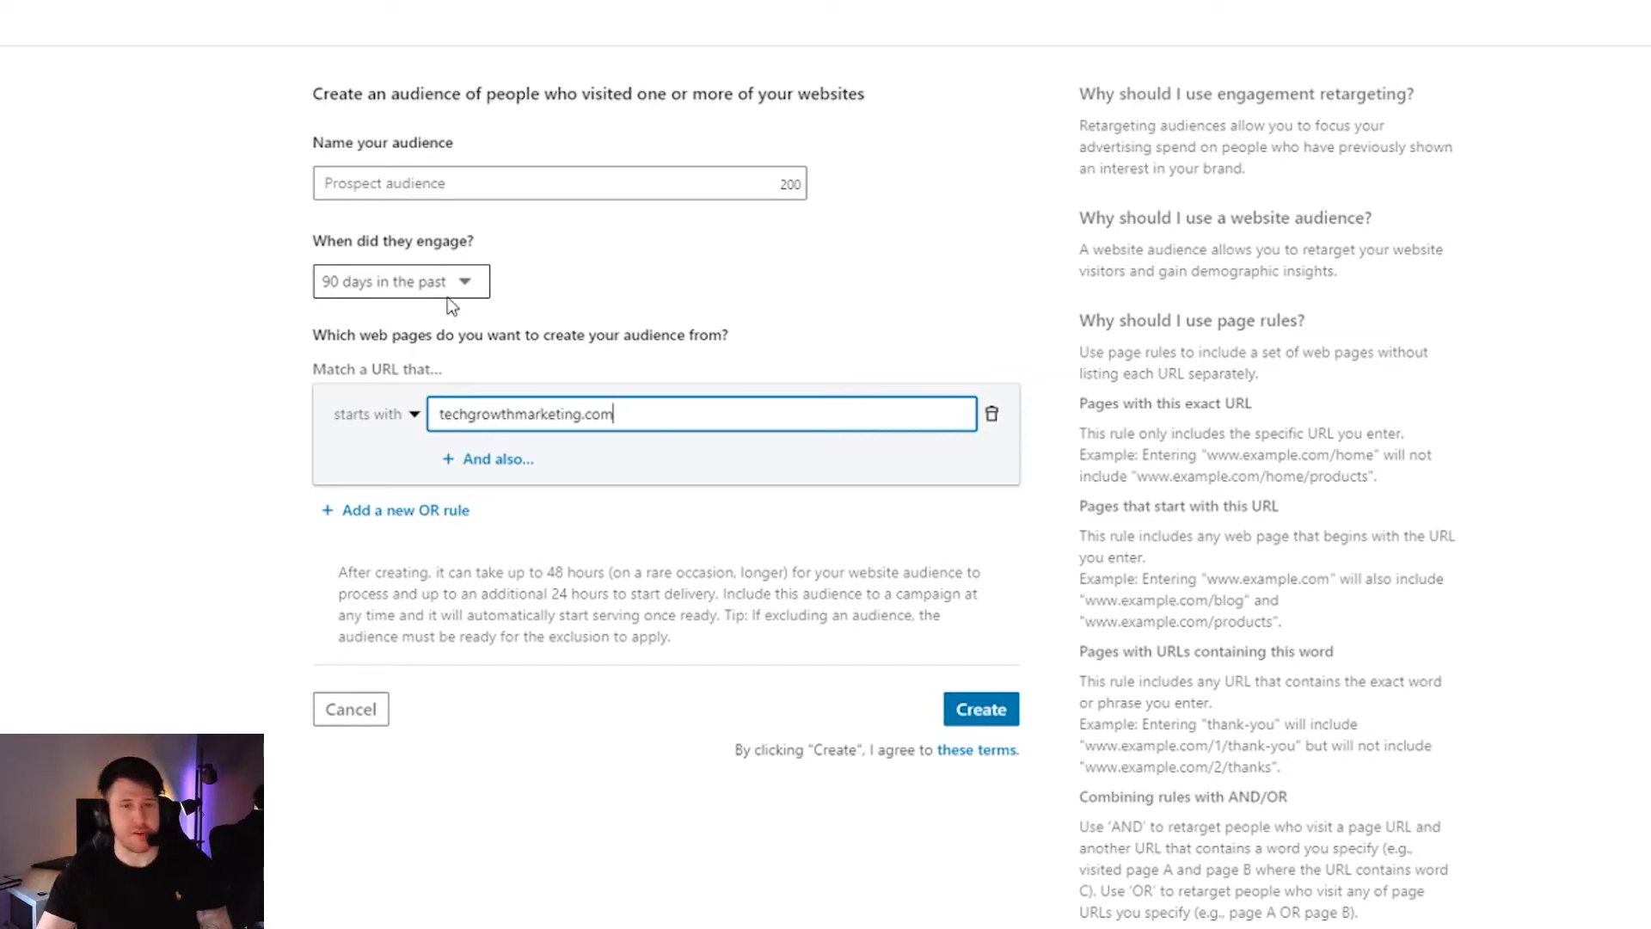
{"action": "left_click", "coordinate": [400, 432]}
{"action": "left_click", "coordinate": [361, 534]}
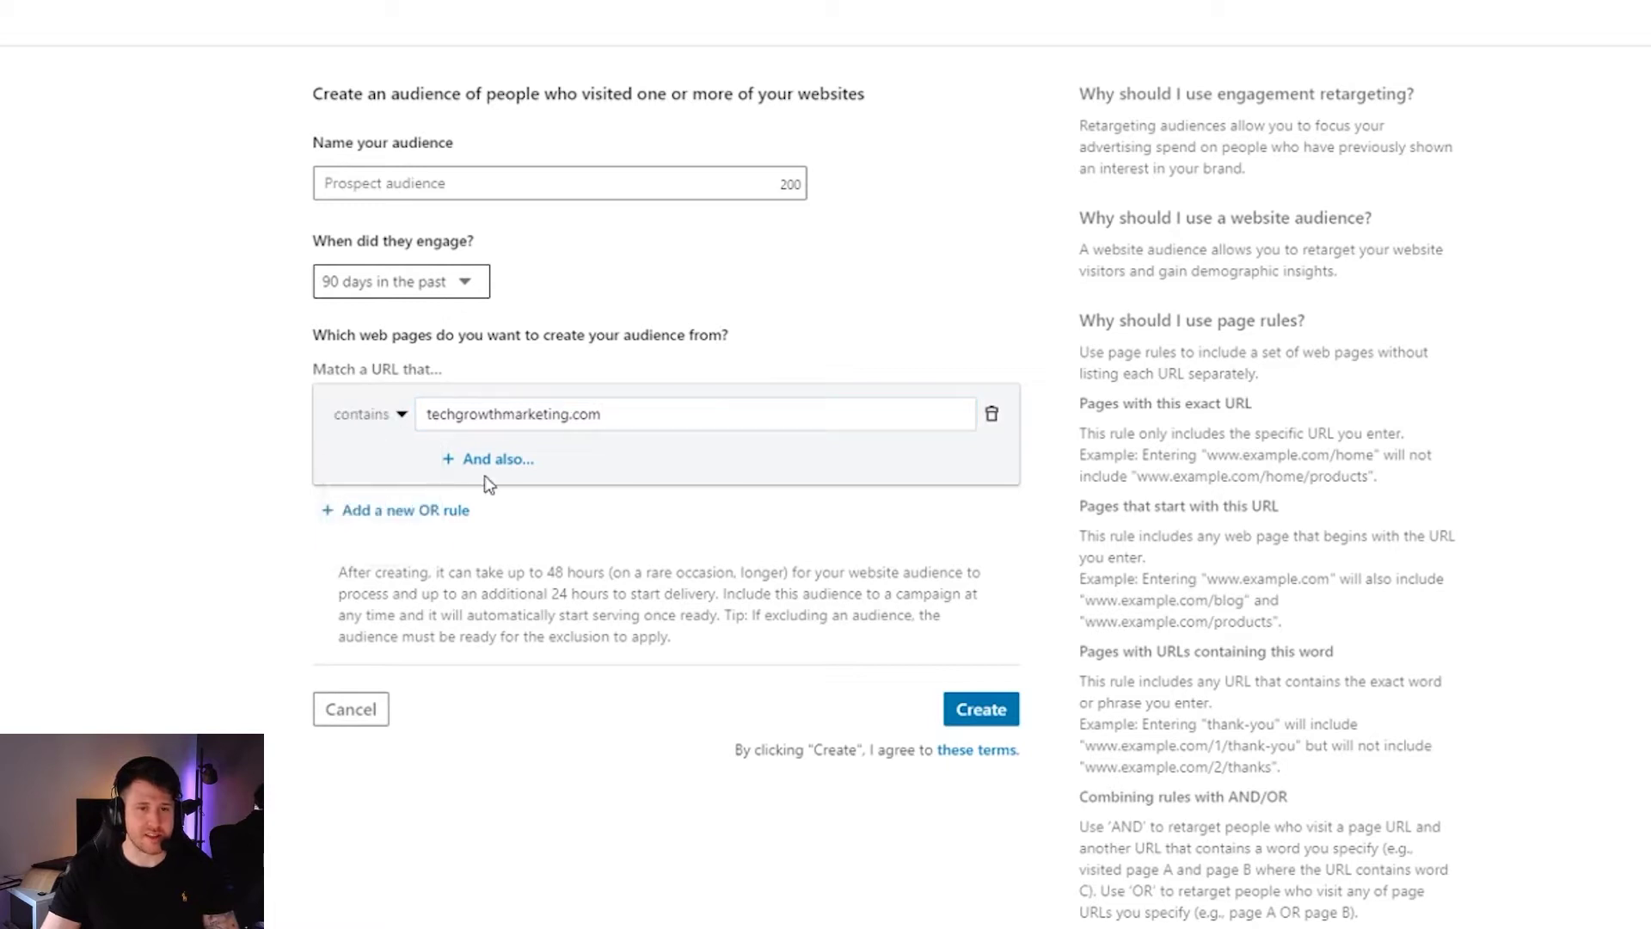
{"action": "left_click_drag", "start_coordinate": [493, 409], "coordinate": [502, 410]}
{"action": "left_click", "coordinate": [654, 413]}
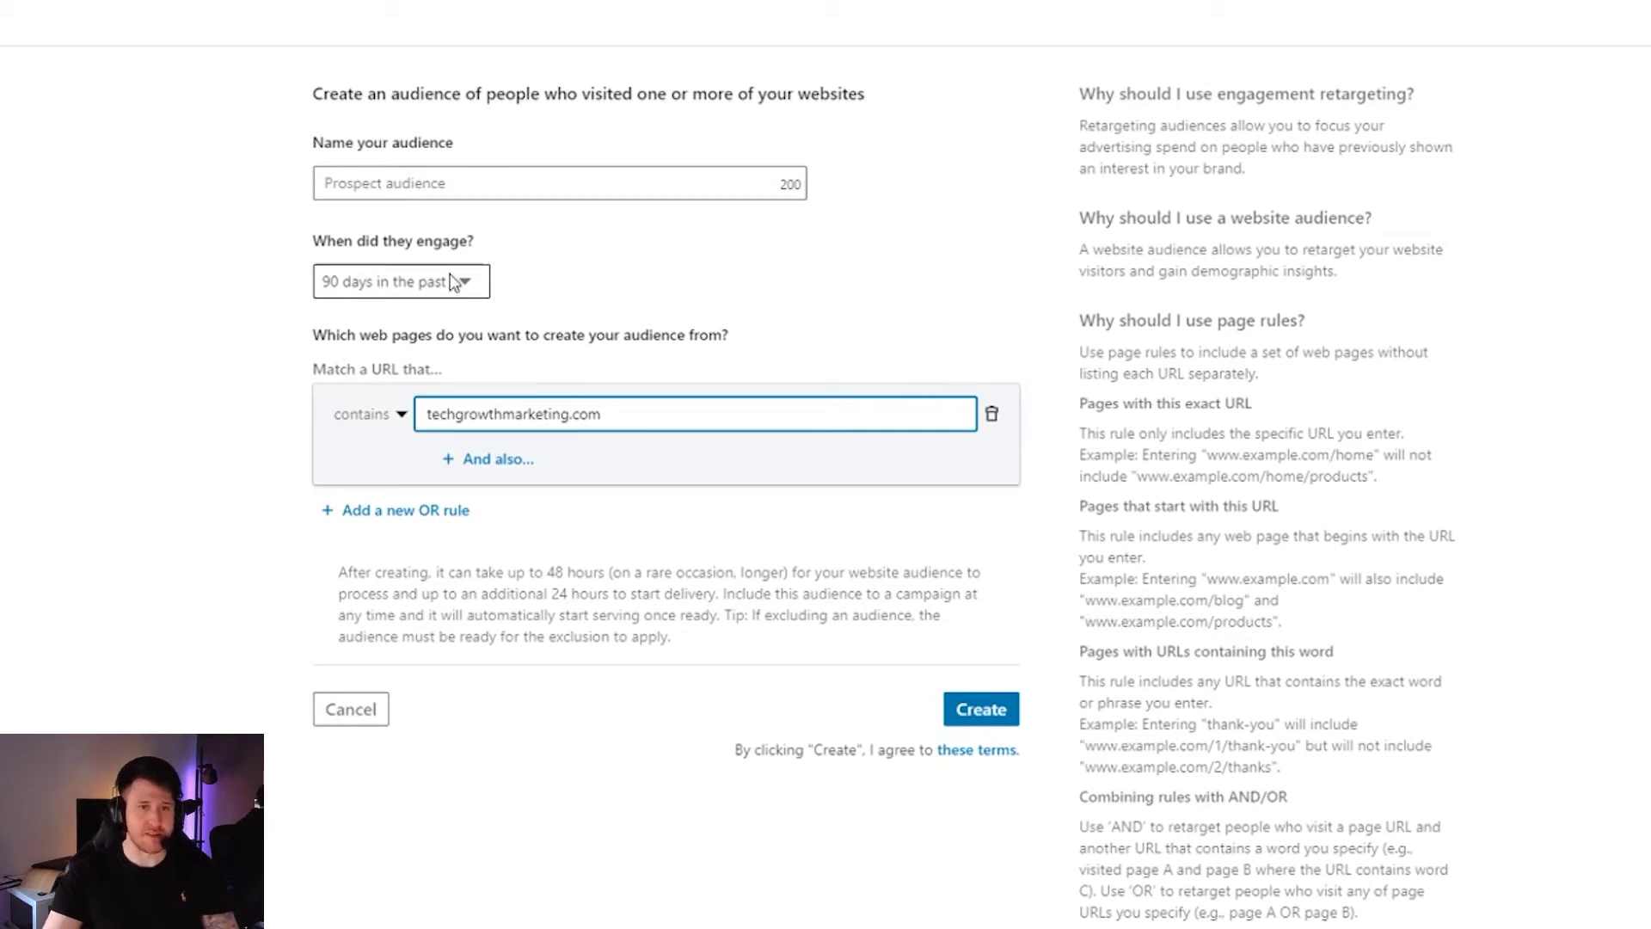
Set the website audience's engagement window to 180 days in the past and cancel the audience form
{"action": "left_click", "coordinate": [475, 284]}
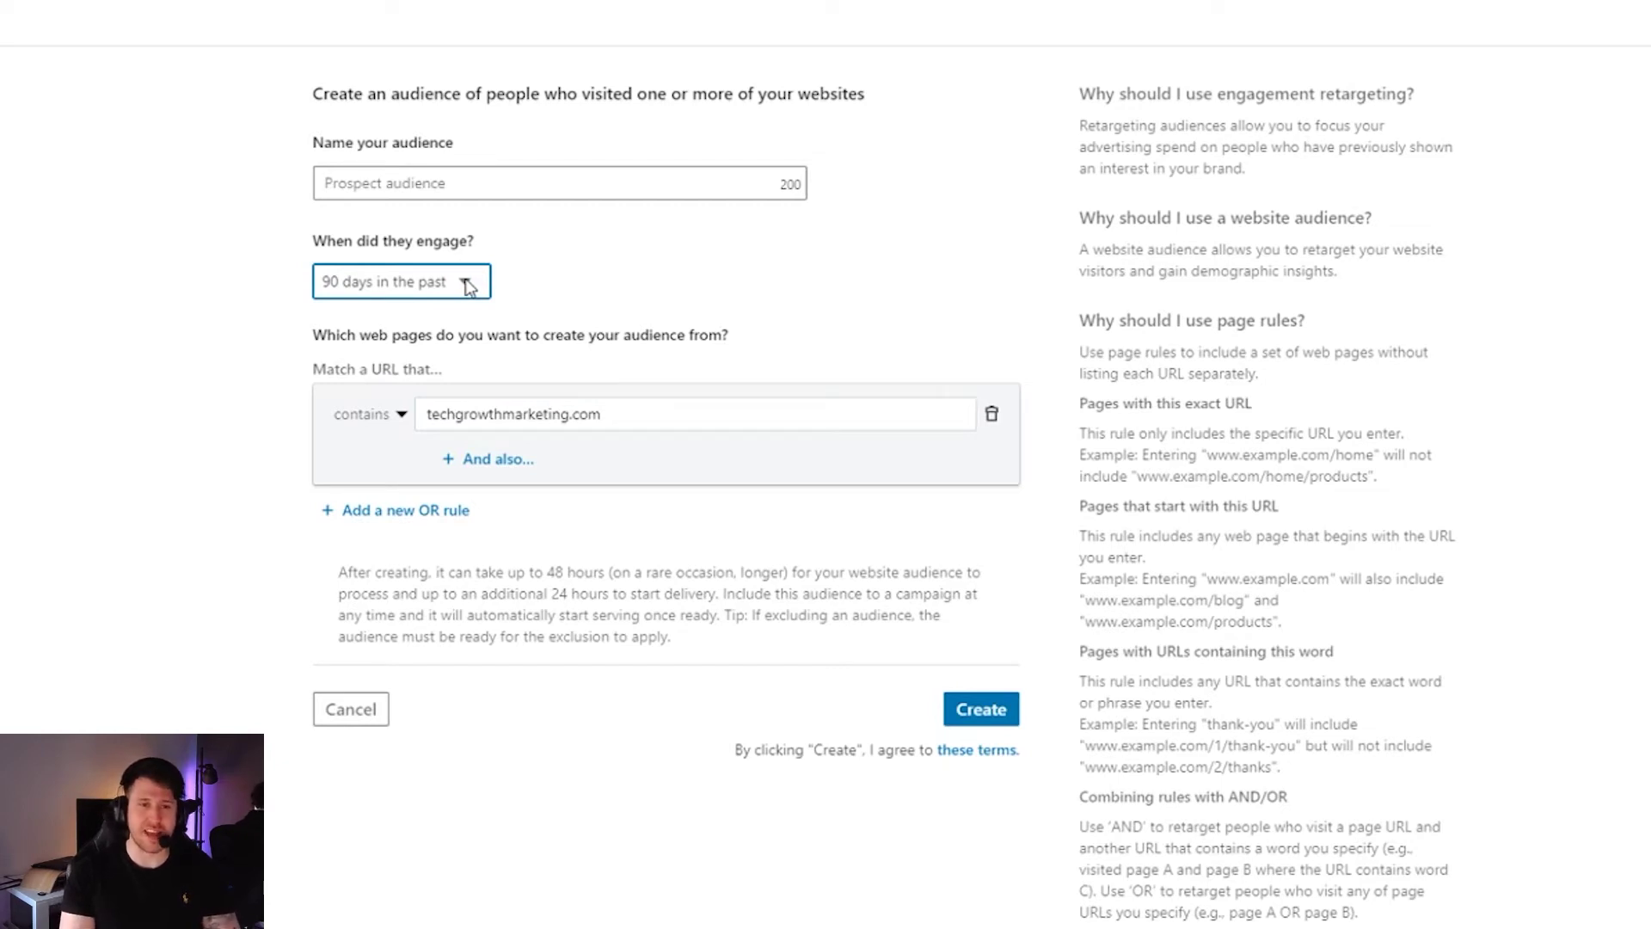
{"action": "left_click", "coordinate": [442, 375]}
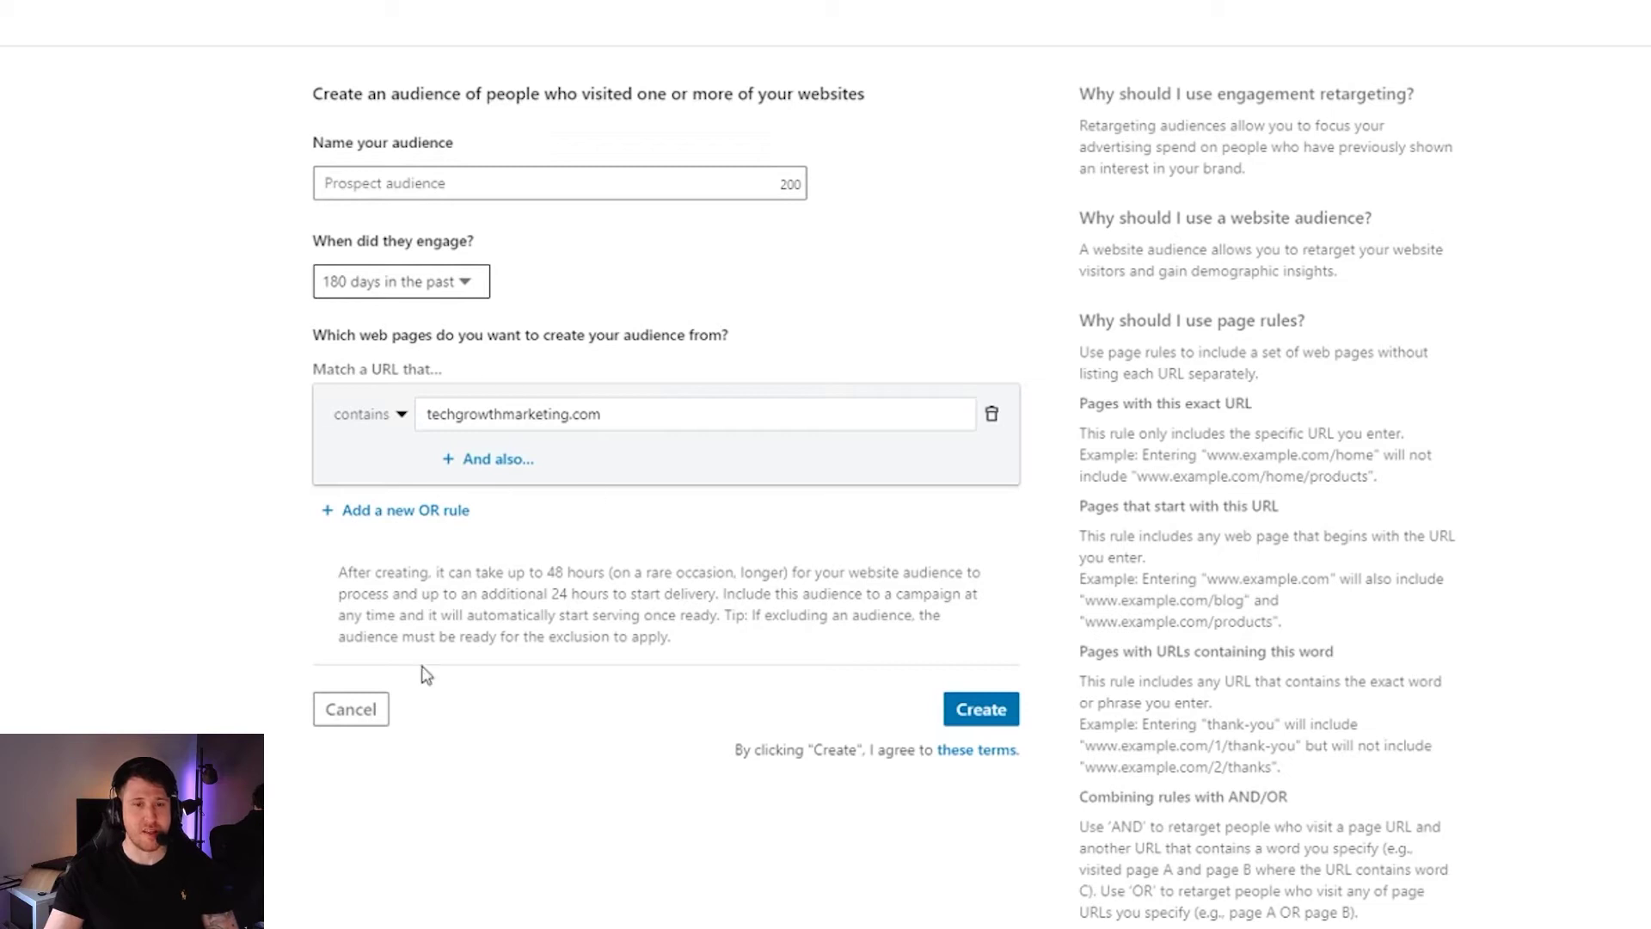
{"action": "left_click", "coordinate": [351, 712]}
Examine the engagement type and time window choices for a company page retargeting audience
{"action": "left_click", "coordinate": [299, 253]}
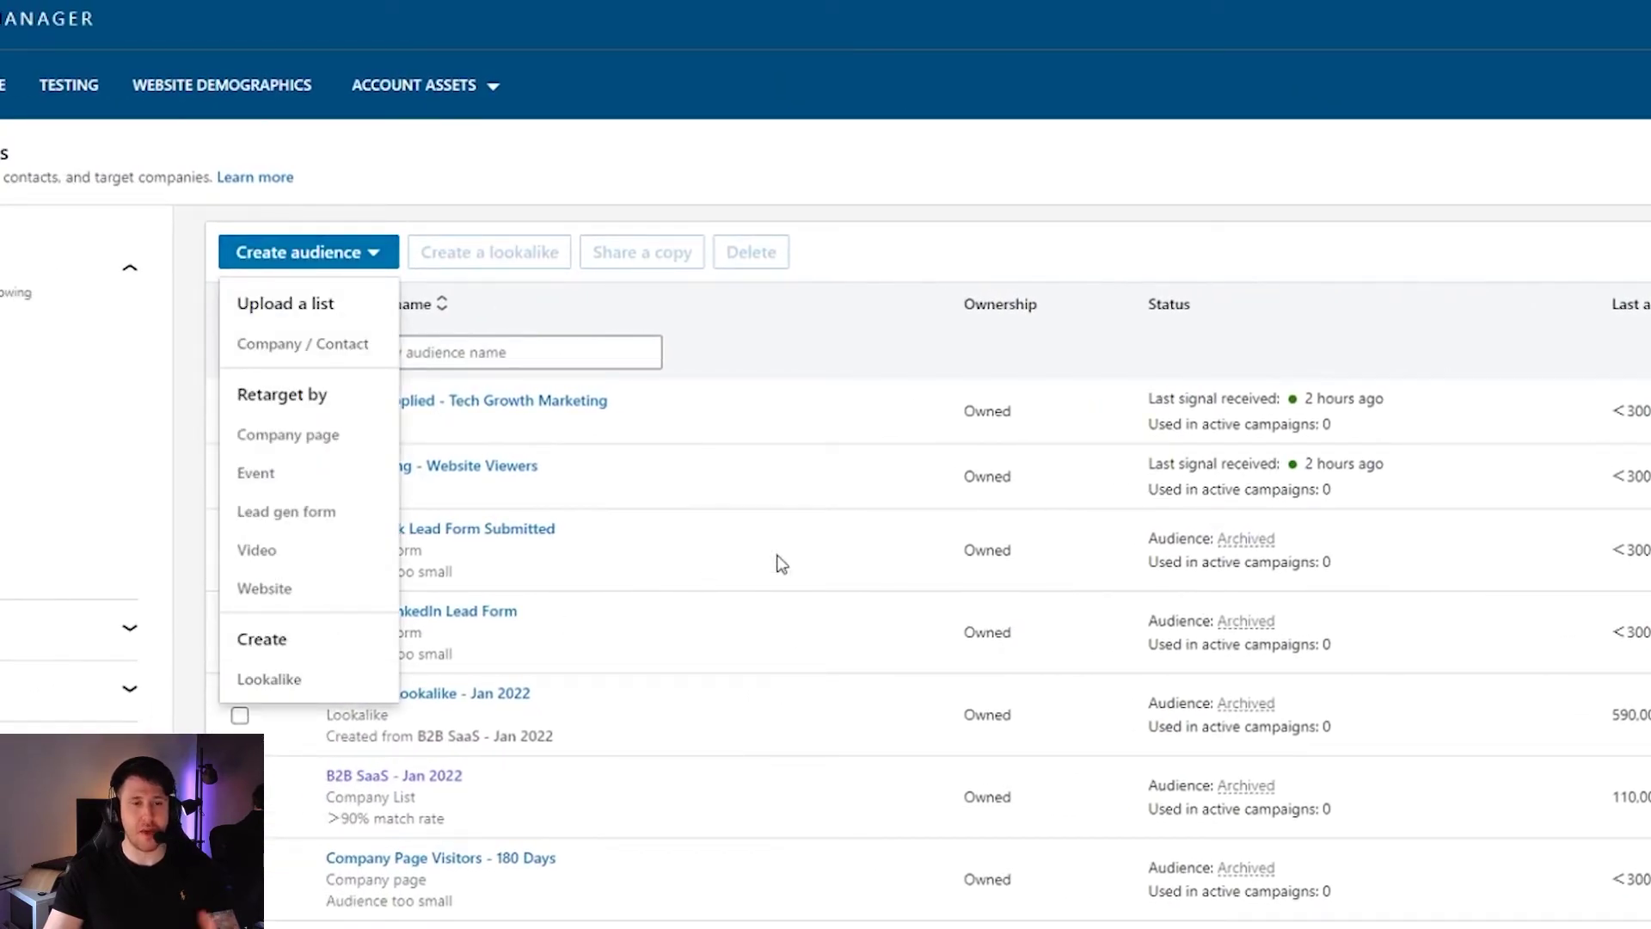
{"action": "left_click", "coordinate": [800, 550]}
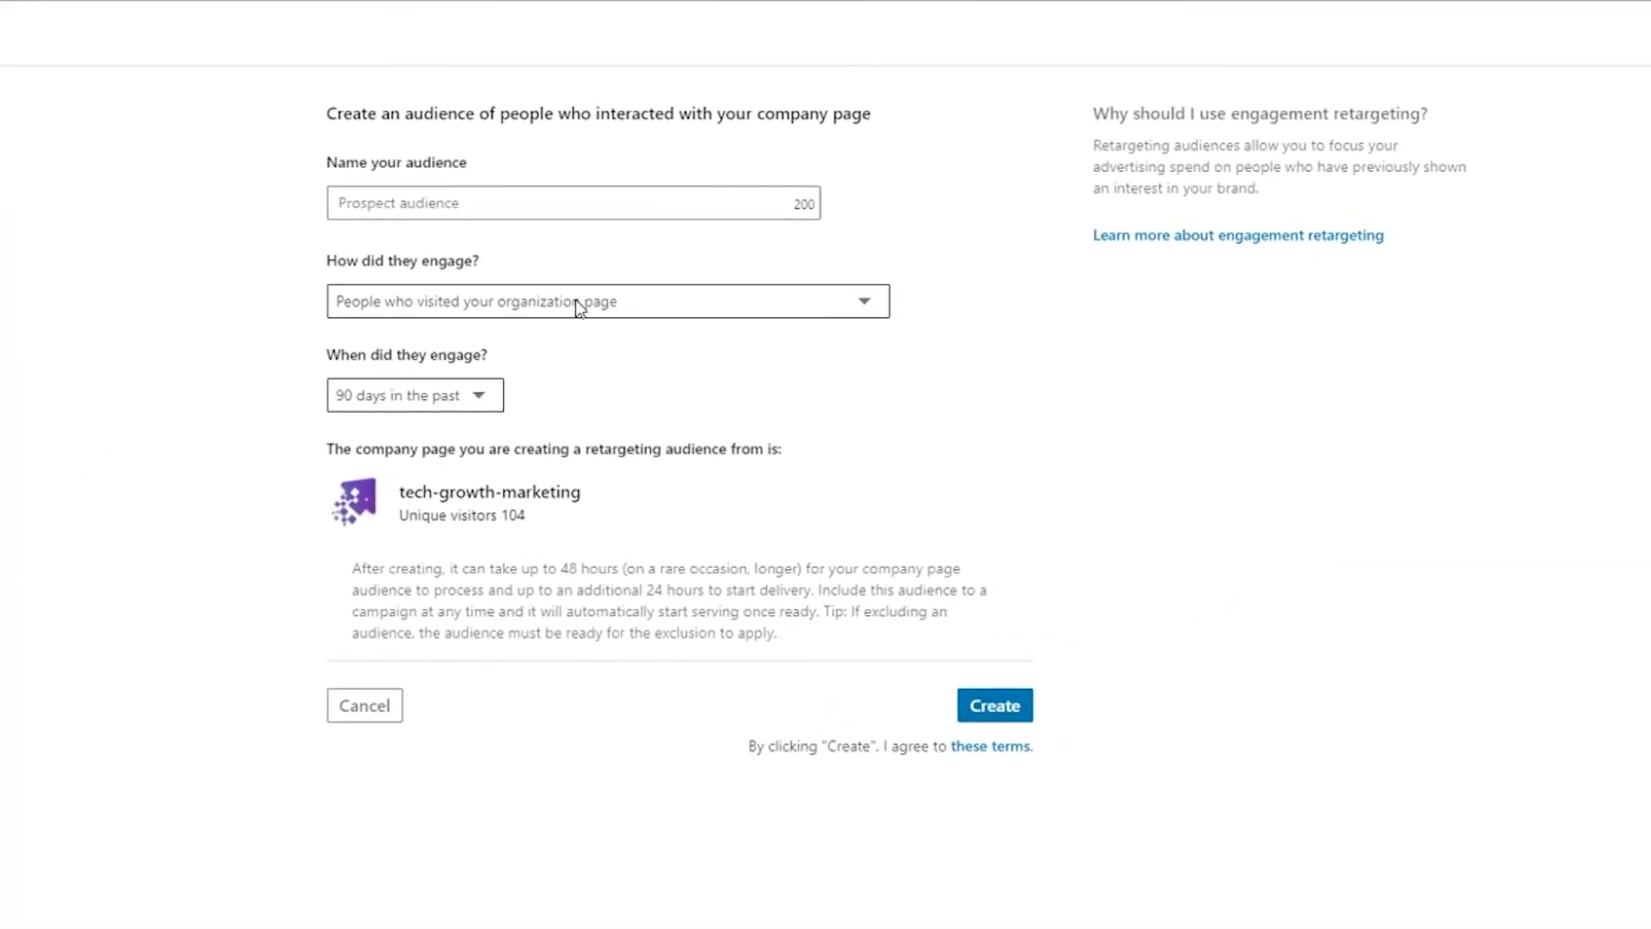
{"action": "left_click", "coordinate": [575, 300]}
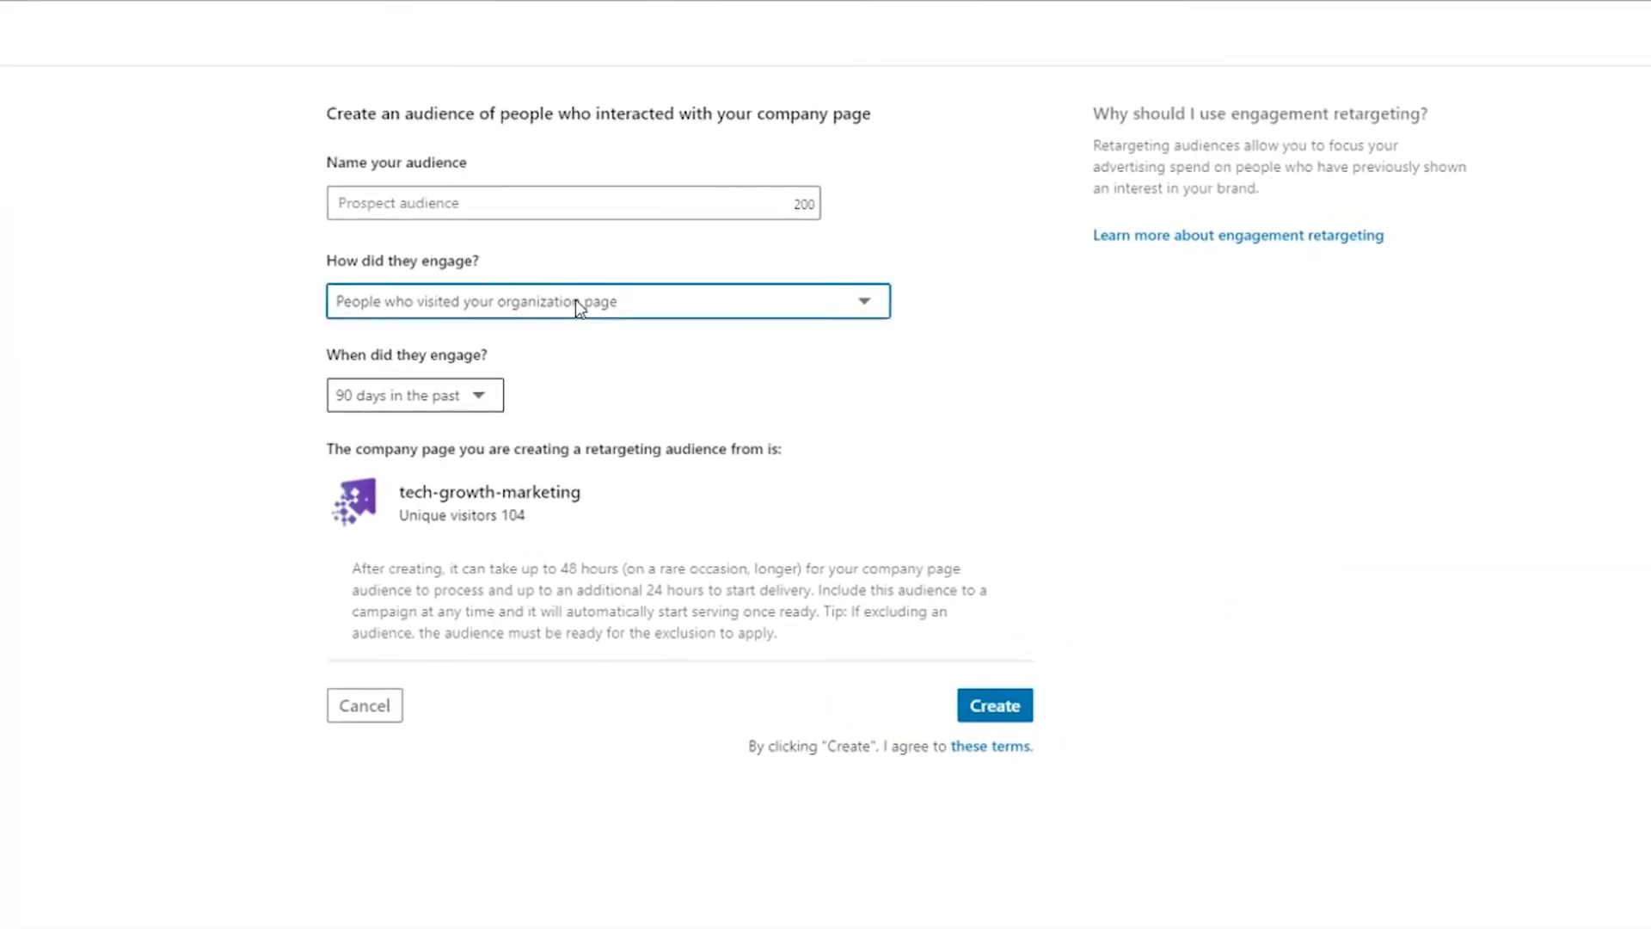
{"action": "left_click", "coordinate": [466, 401]}
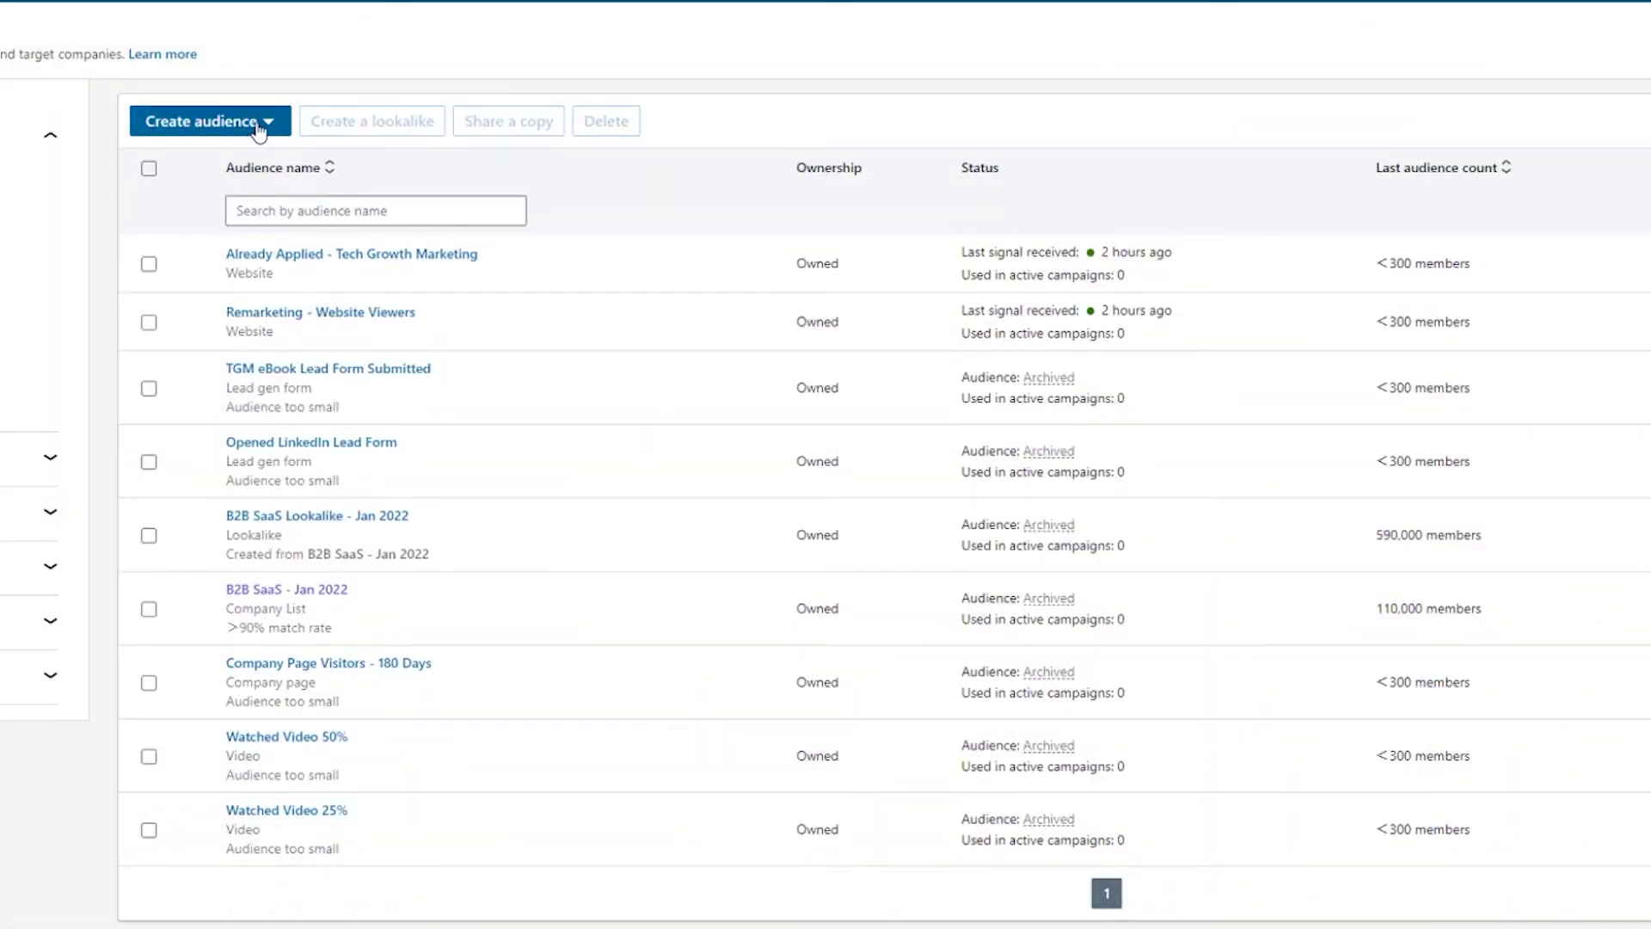
Start a lead gen form retargeting audience and include the 1.1 and 1.2 LinkedIn eBook SaaS Companies campaigns
{"action": "left_click", "coordinate": [263, 123]}
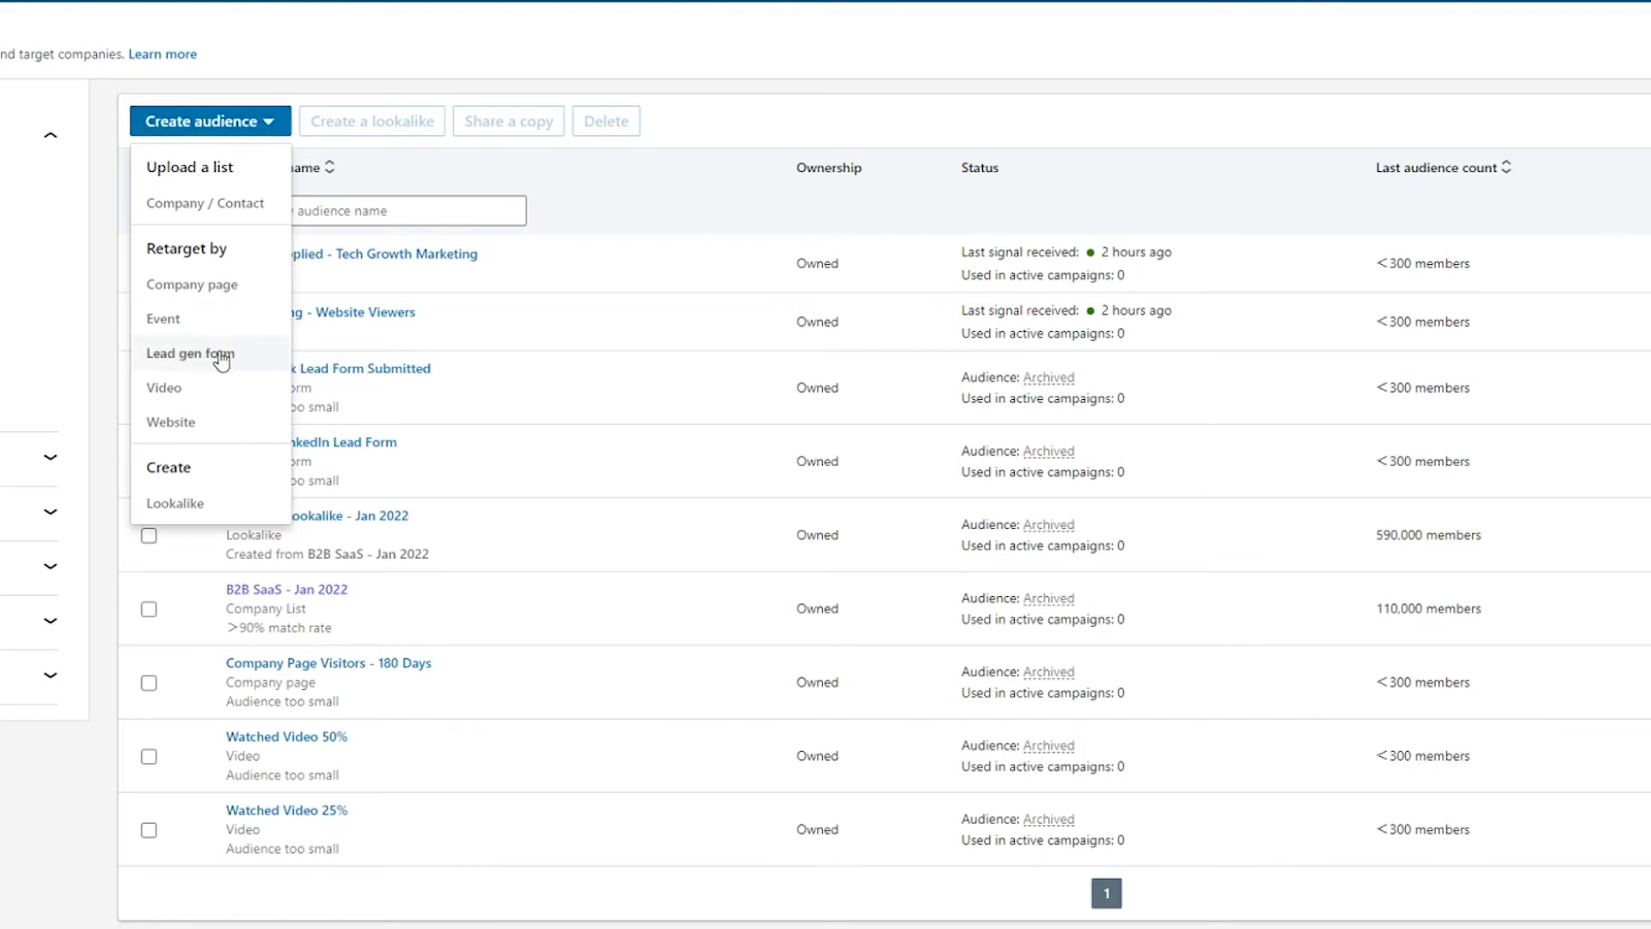
{"action": "left_click", "coordinate": [191, 353]}
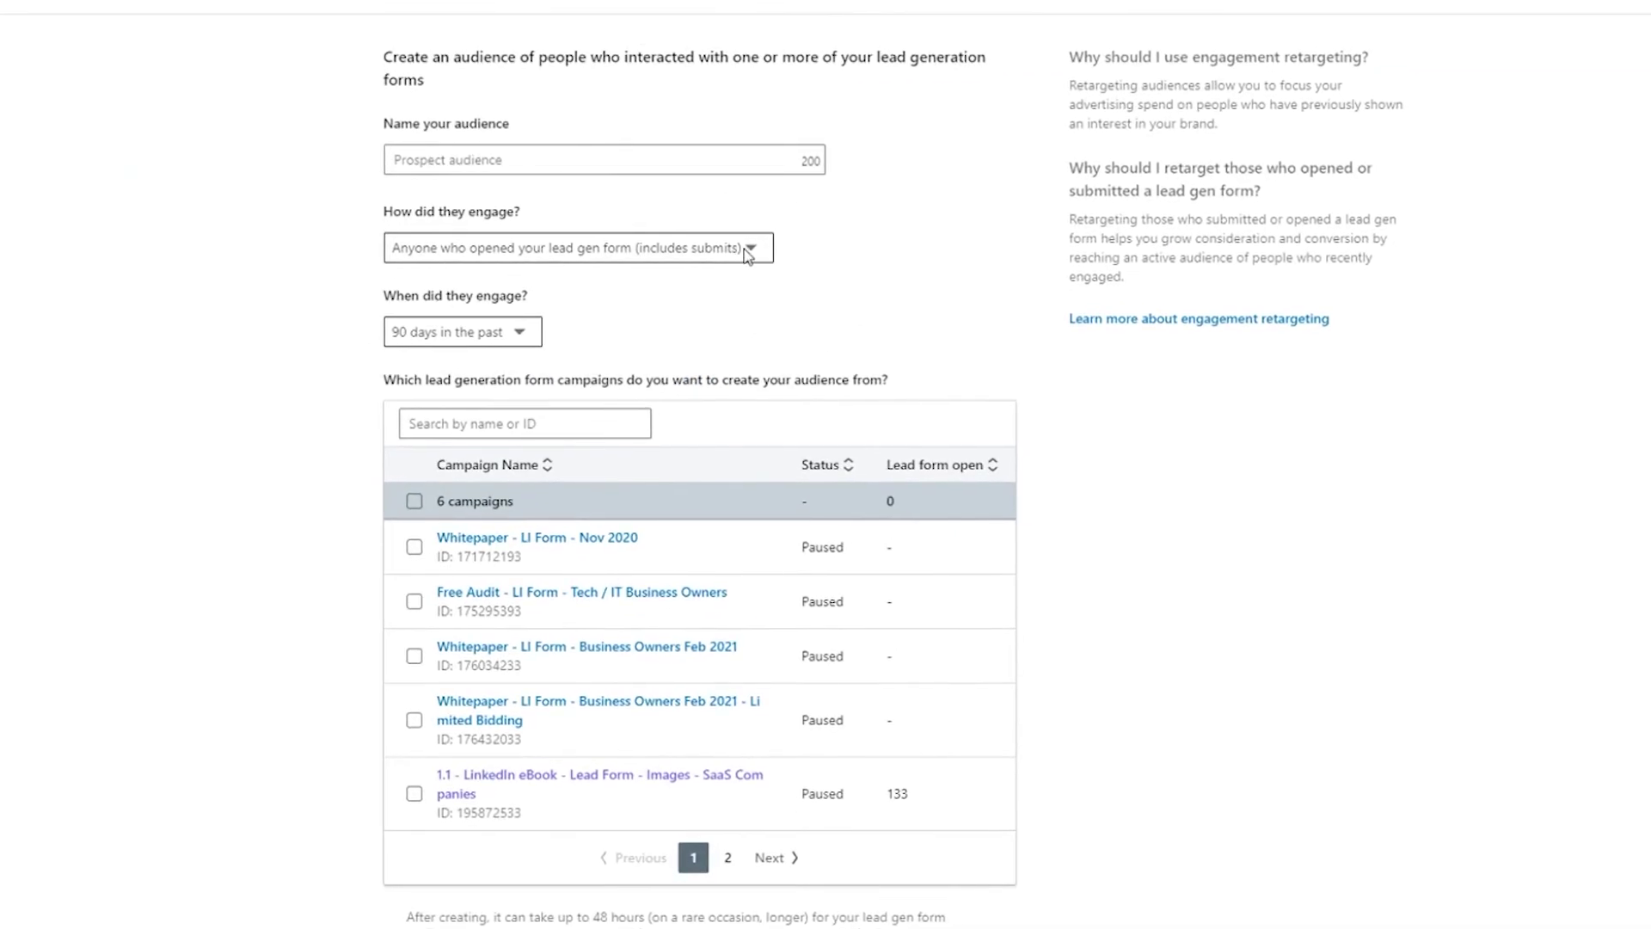
{"action": "left_click", "coordinate": [751, 251]}
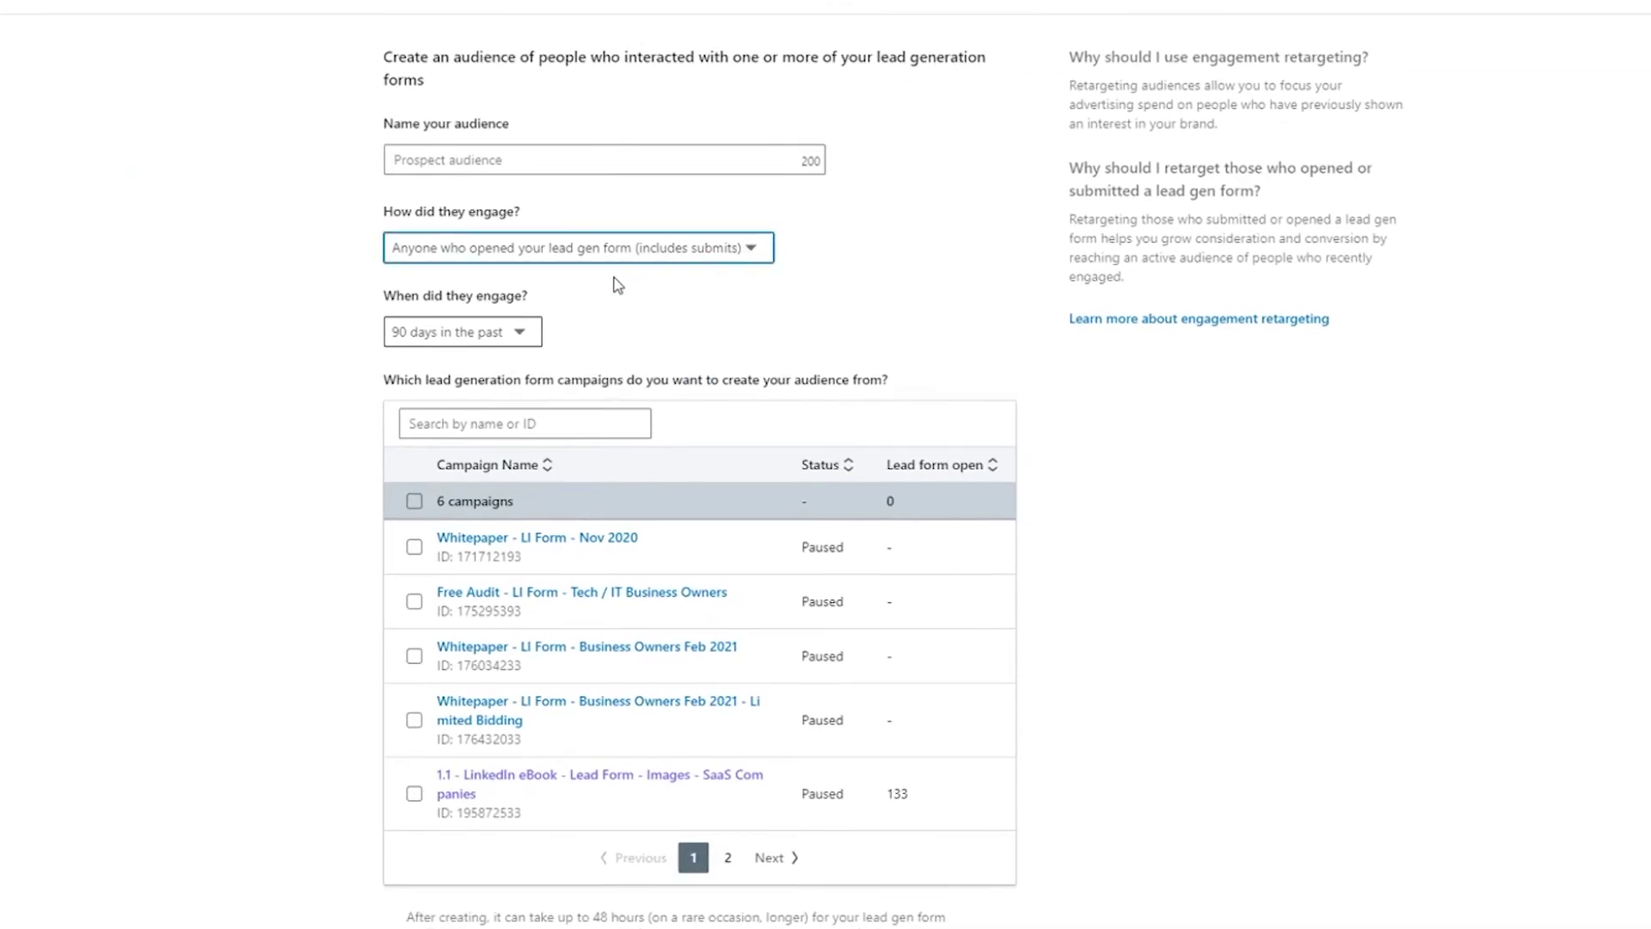
{"action": "left_click", "coordinate": [414, 793]}
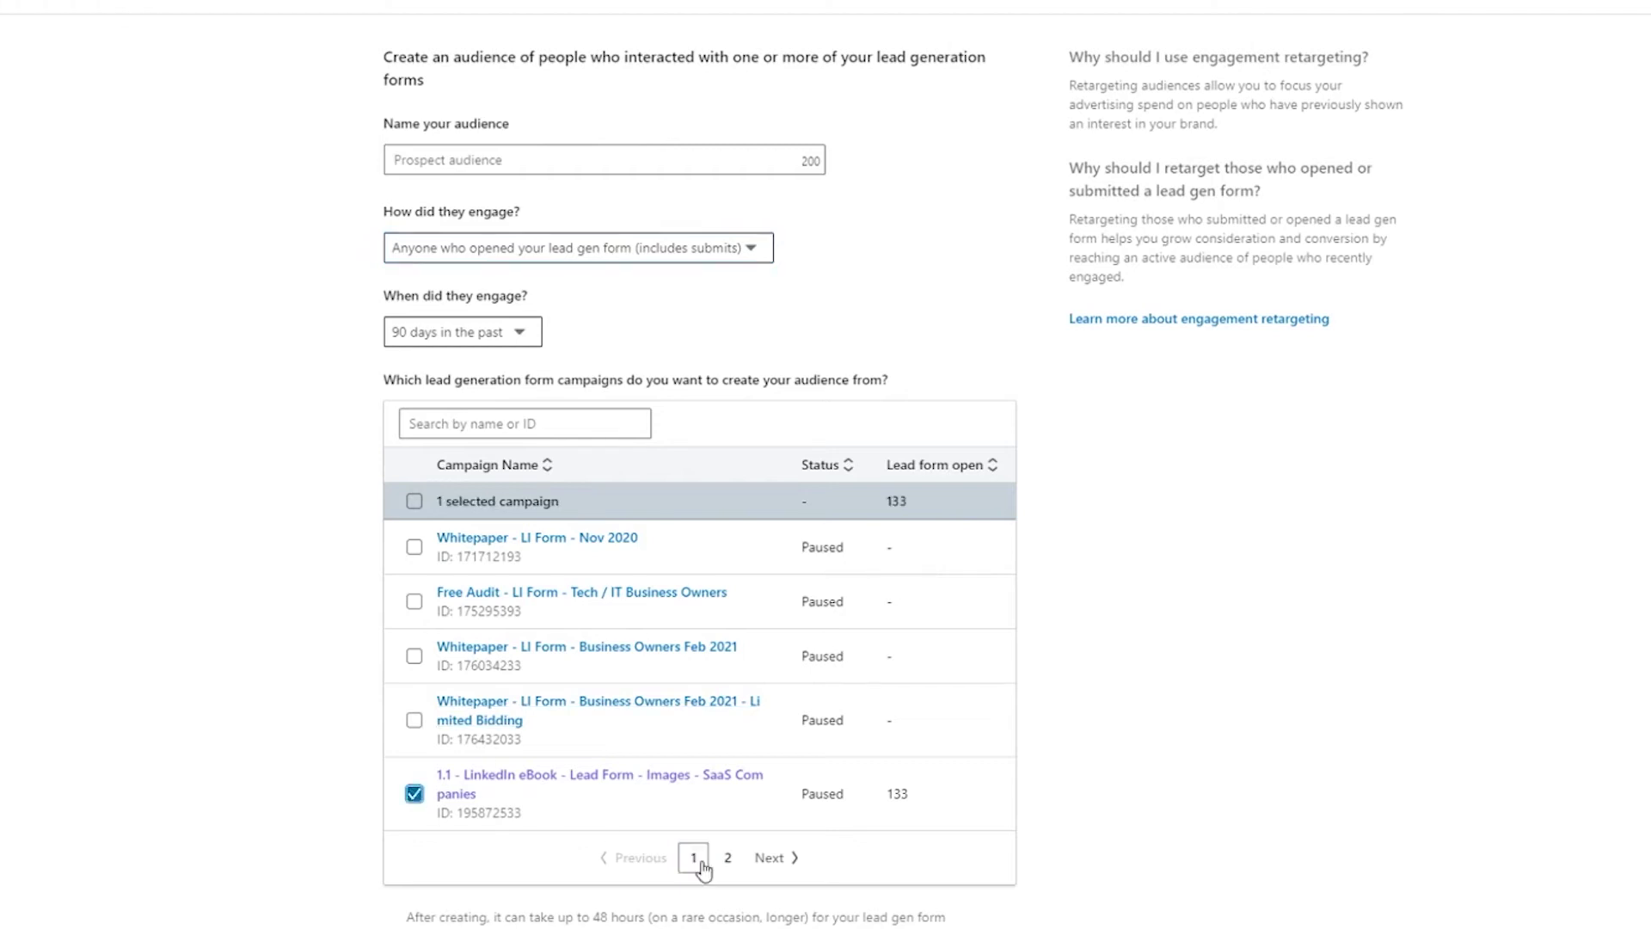
{"action": "left_click", "coordinate": [770, 857]}
{"action": "left_click", "coordinate": [414, 556]}
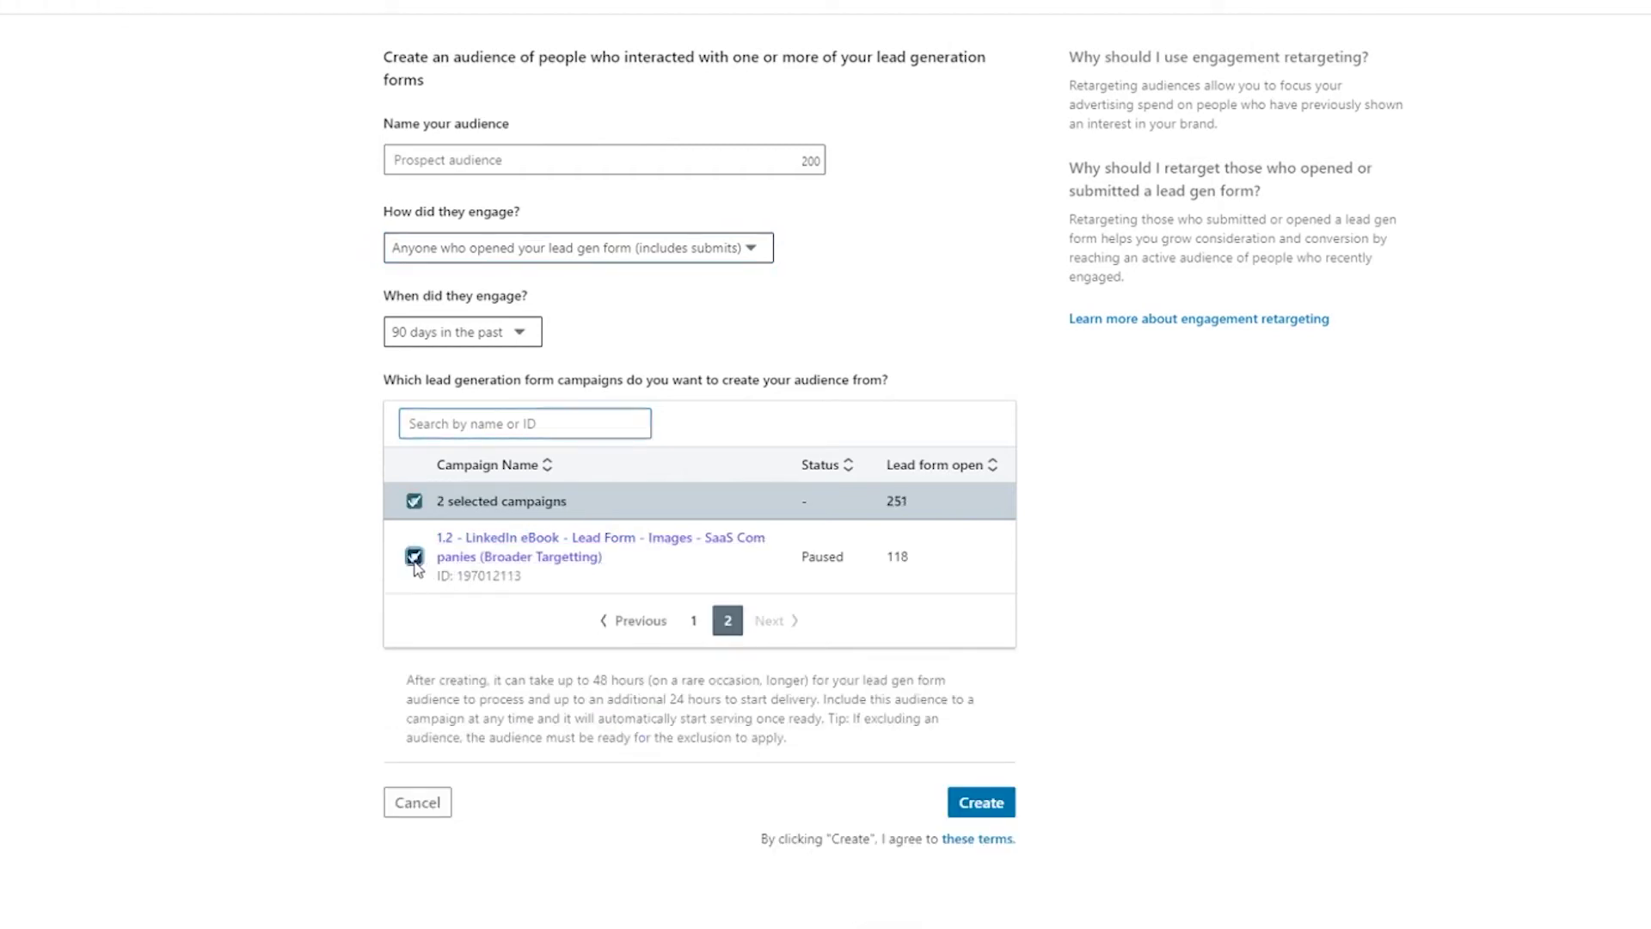
Switch to the Whimsical campaign buildout template and examine the engagement window listed for Lead Gen Form Openers
{"action": "left_click", "coordinate": [513, 360]}
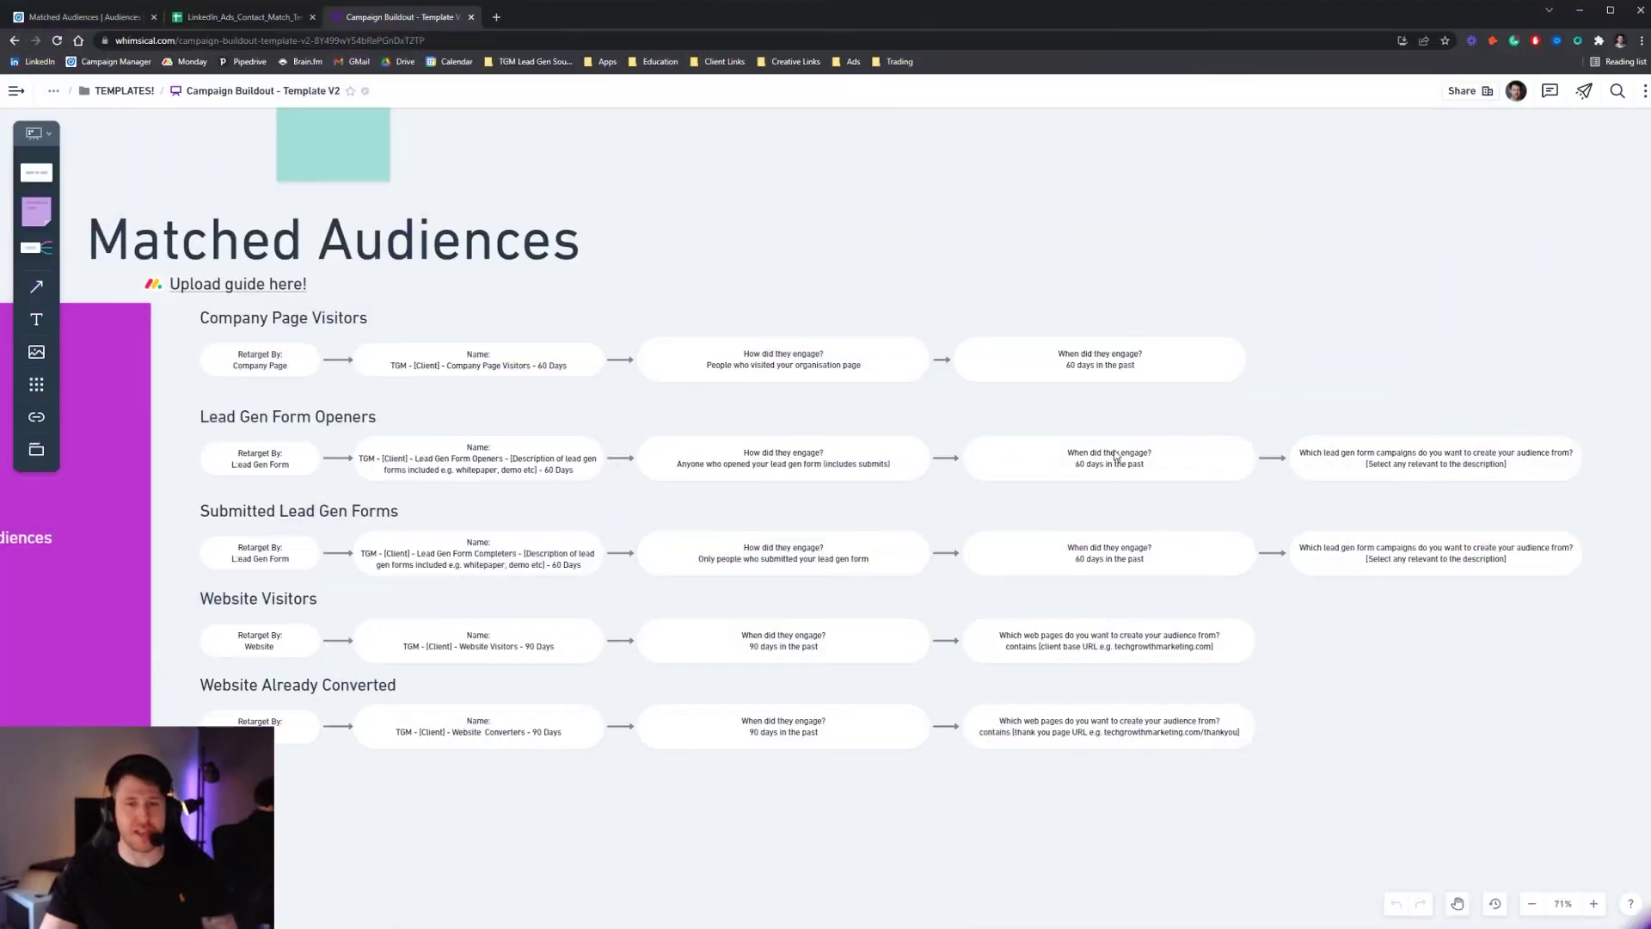
{"action": "left_click", "coordinate": [1089, 472]}
{"action": "left_click", "coordinate": [1092, 465]}
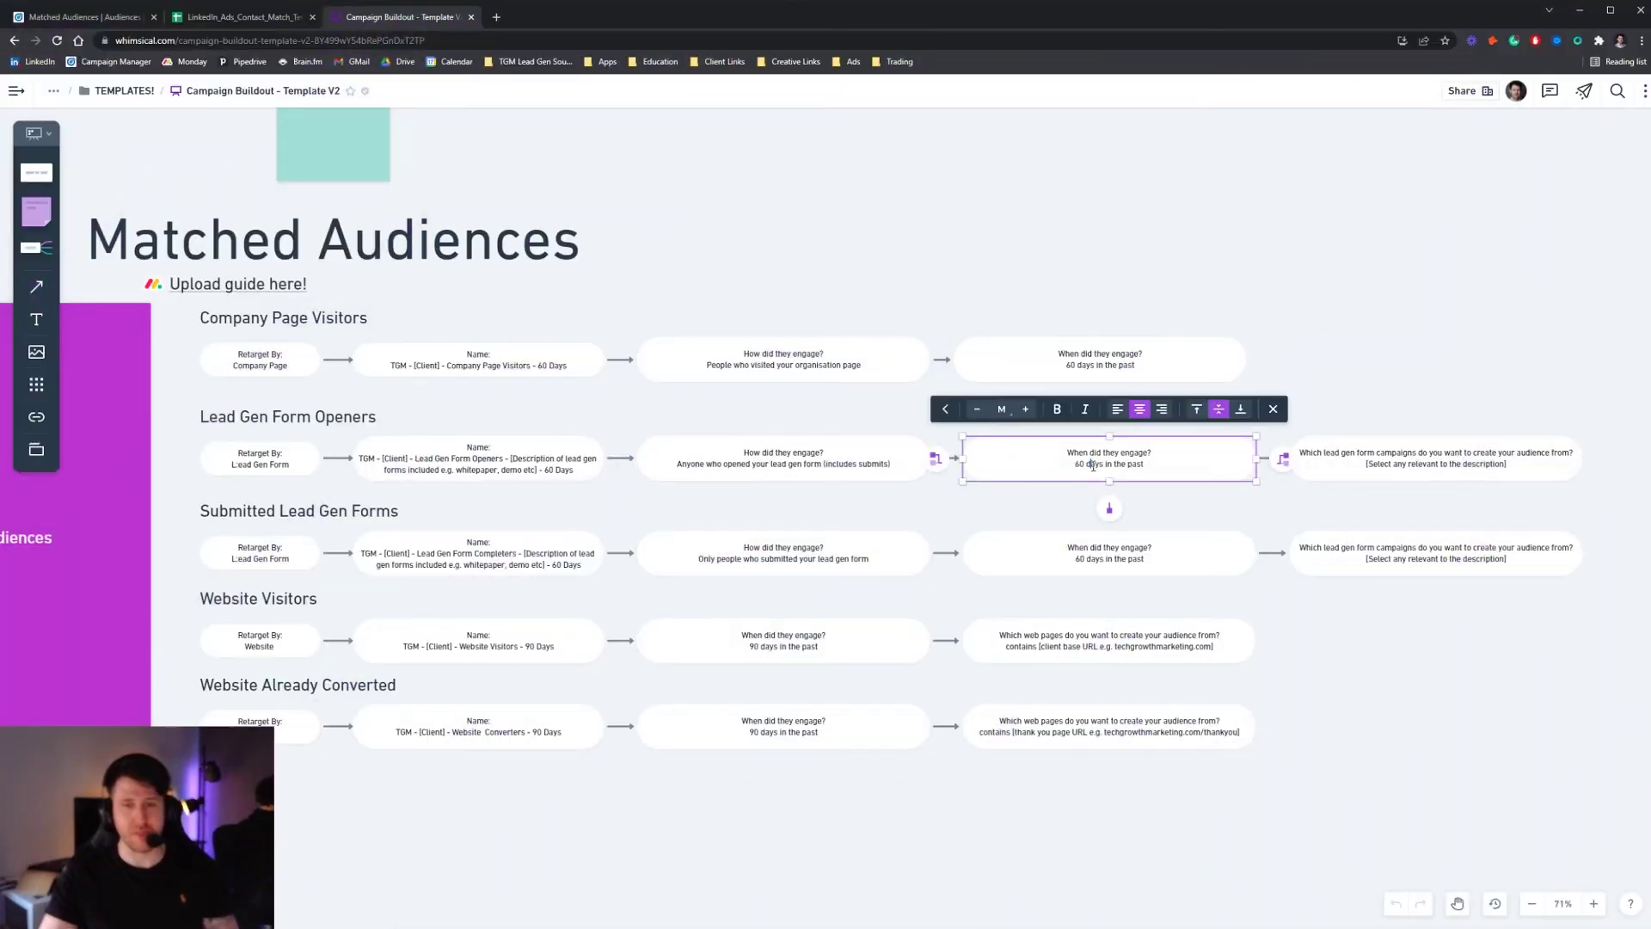
{"action": "left_click", "coordinate": [1424, 366]}
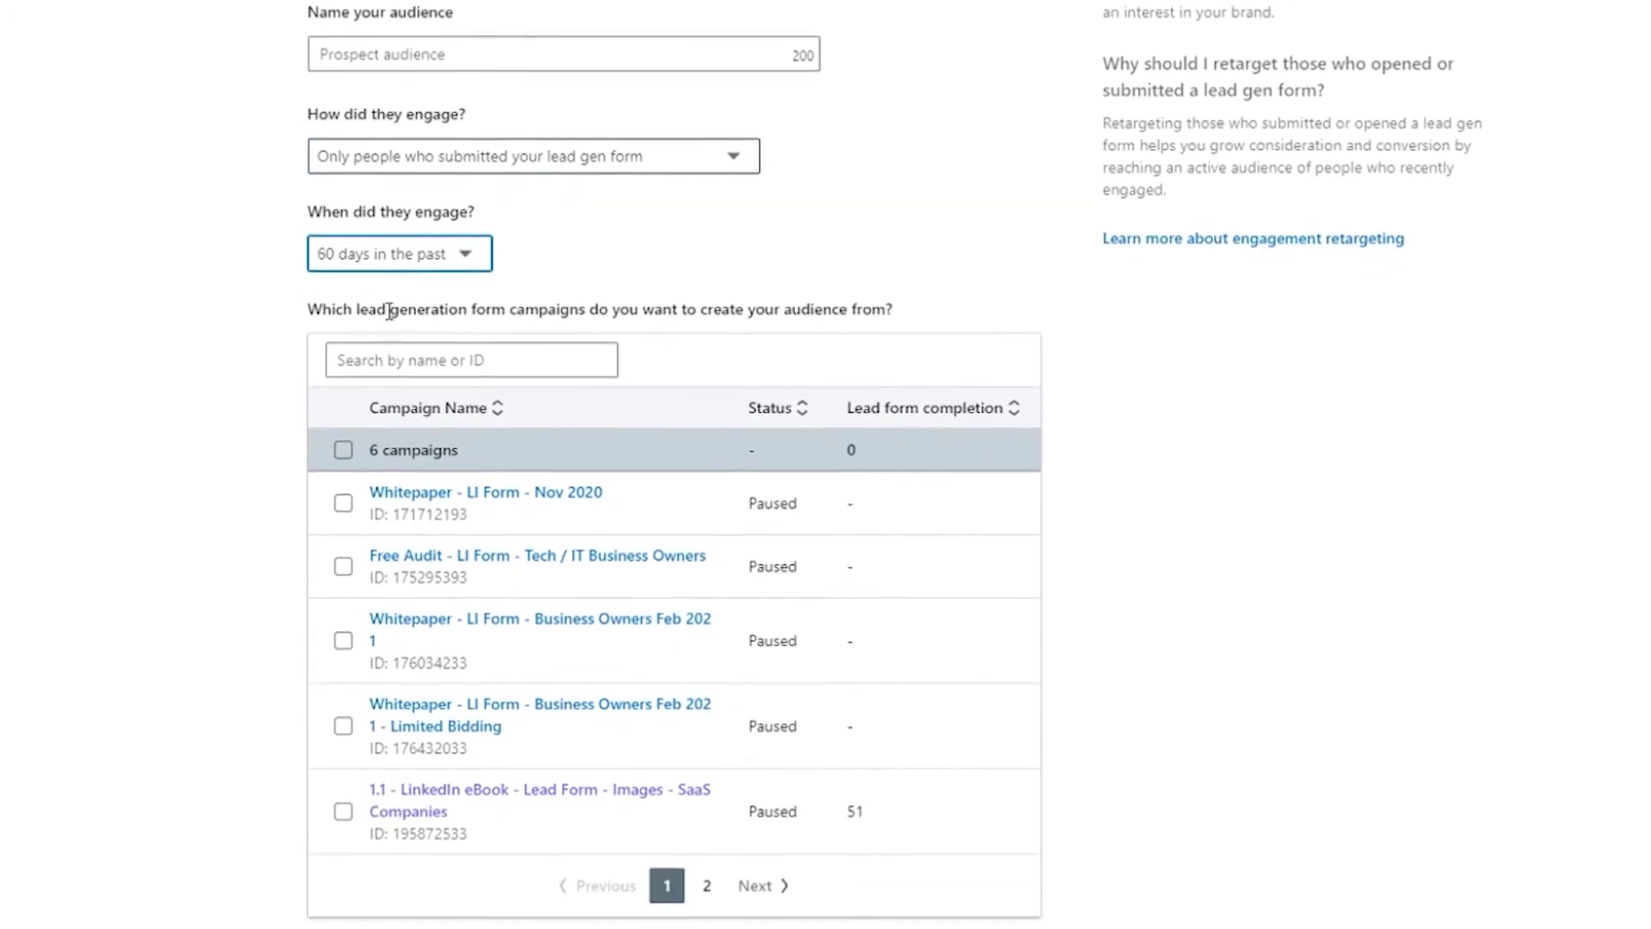
Set the form submitters audience's window to 180 days in the past and include the 1.1 and 1.2 LinkedIn eBook SaaS Companies campaigns
{"action": "key", "text": "Up"}
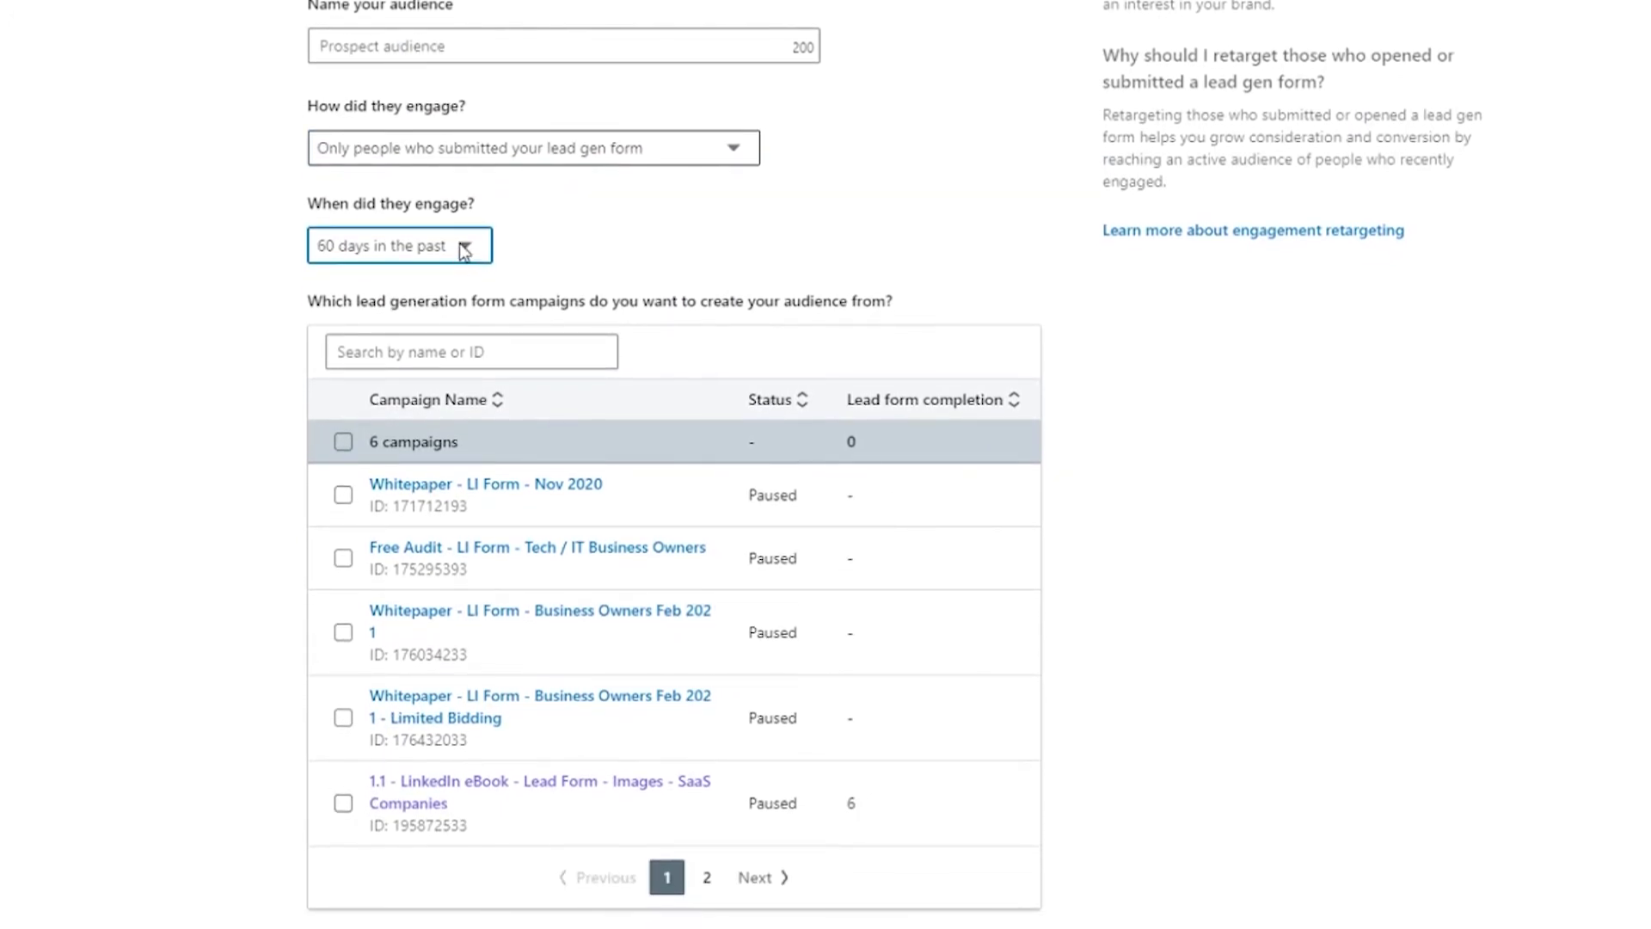
{"action": "key", "text": "Down"}
{"action": "key", "text": "Down"}
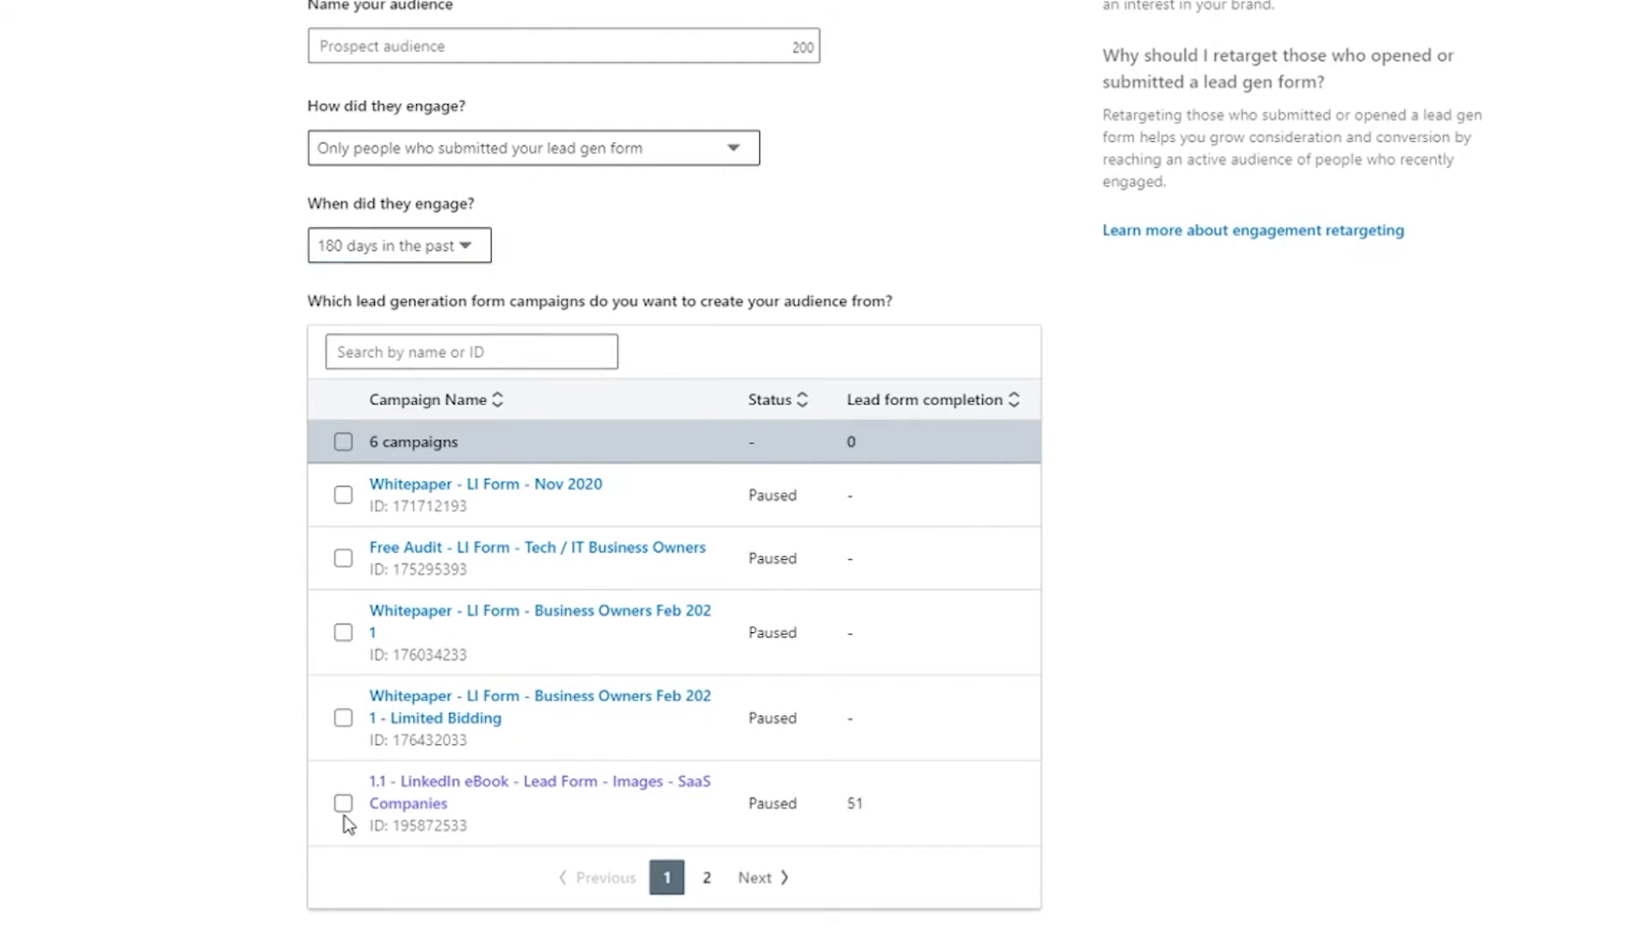
{"action": "left_click", "coordinate": [343, 804]}
{"action": "left_click", "coordinate": [707, 877]}
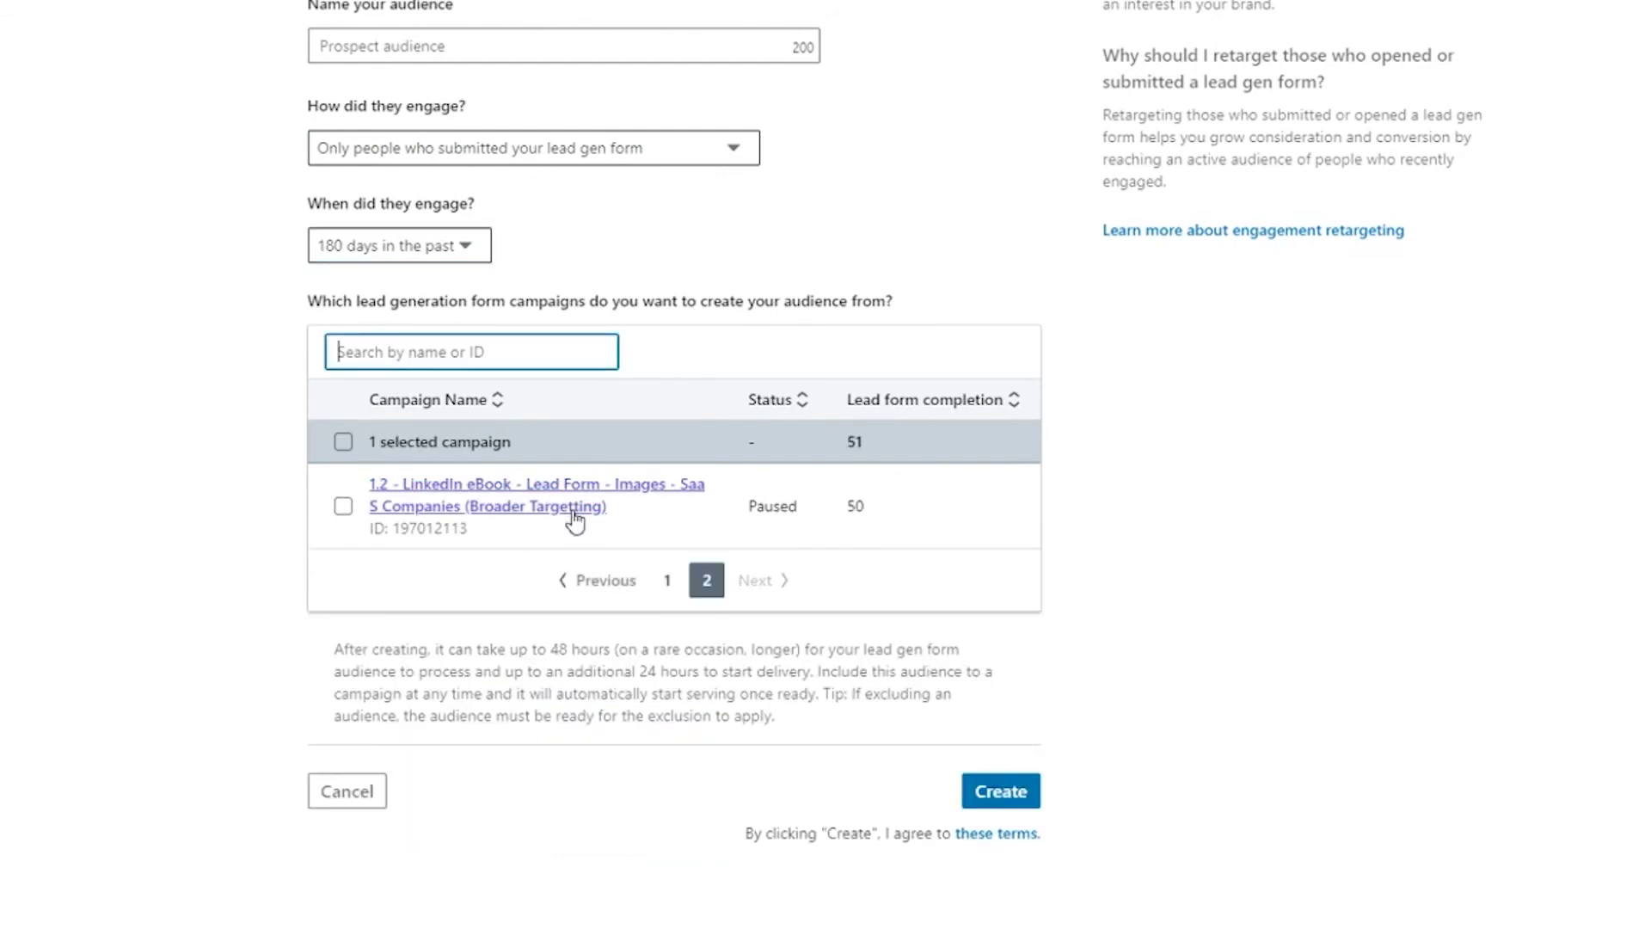
{"action": "left_click", "coordinate": [343, 509]}
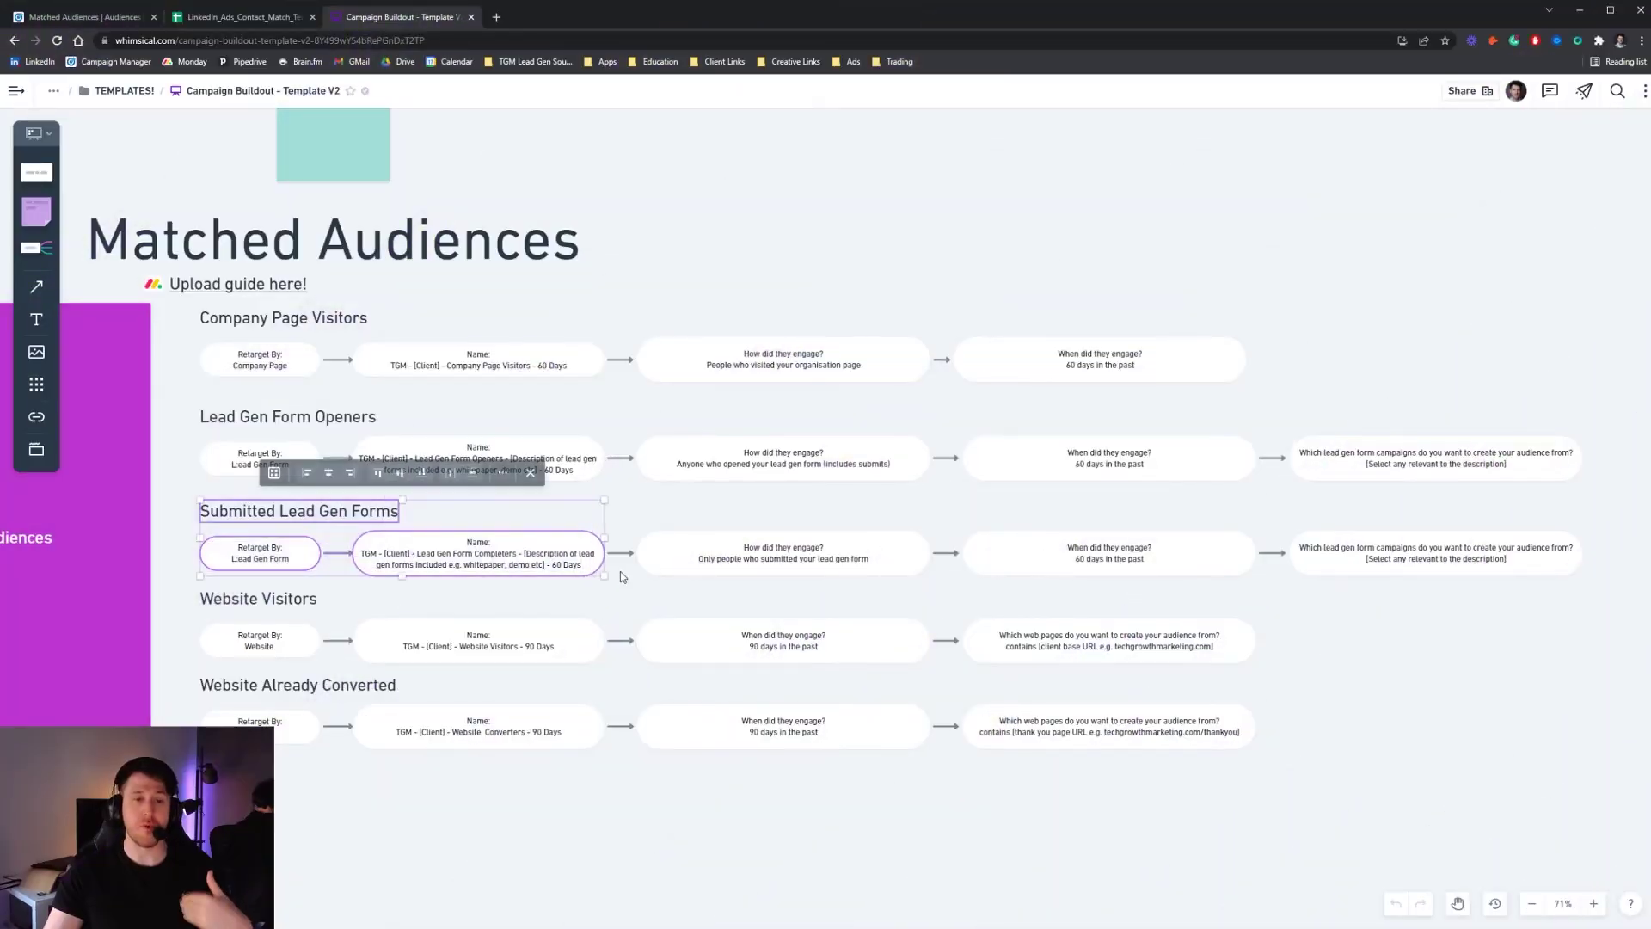
{"action": "left_click", "coordinate": [623, 573]}
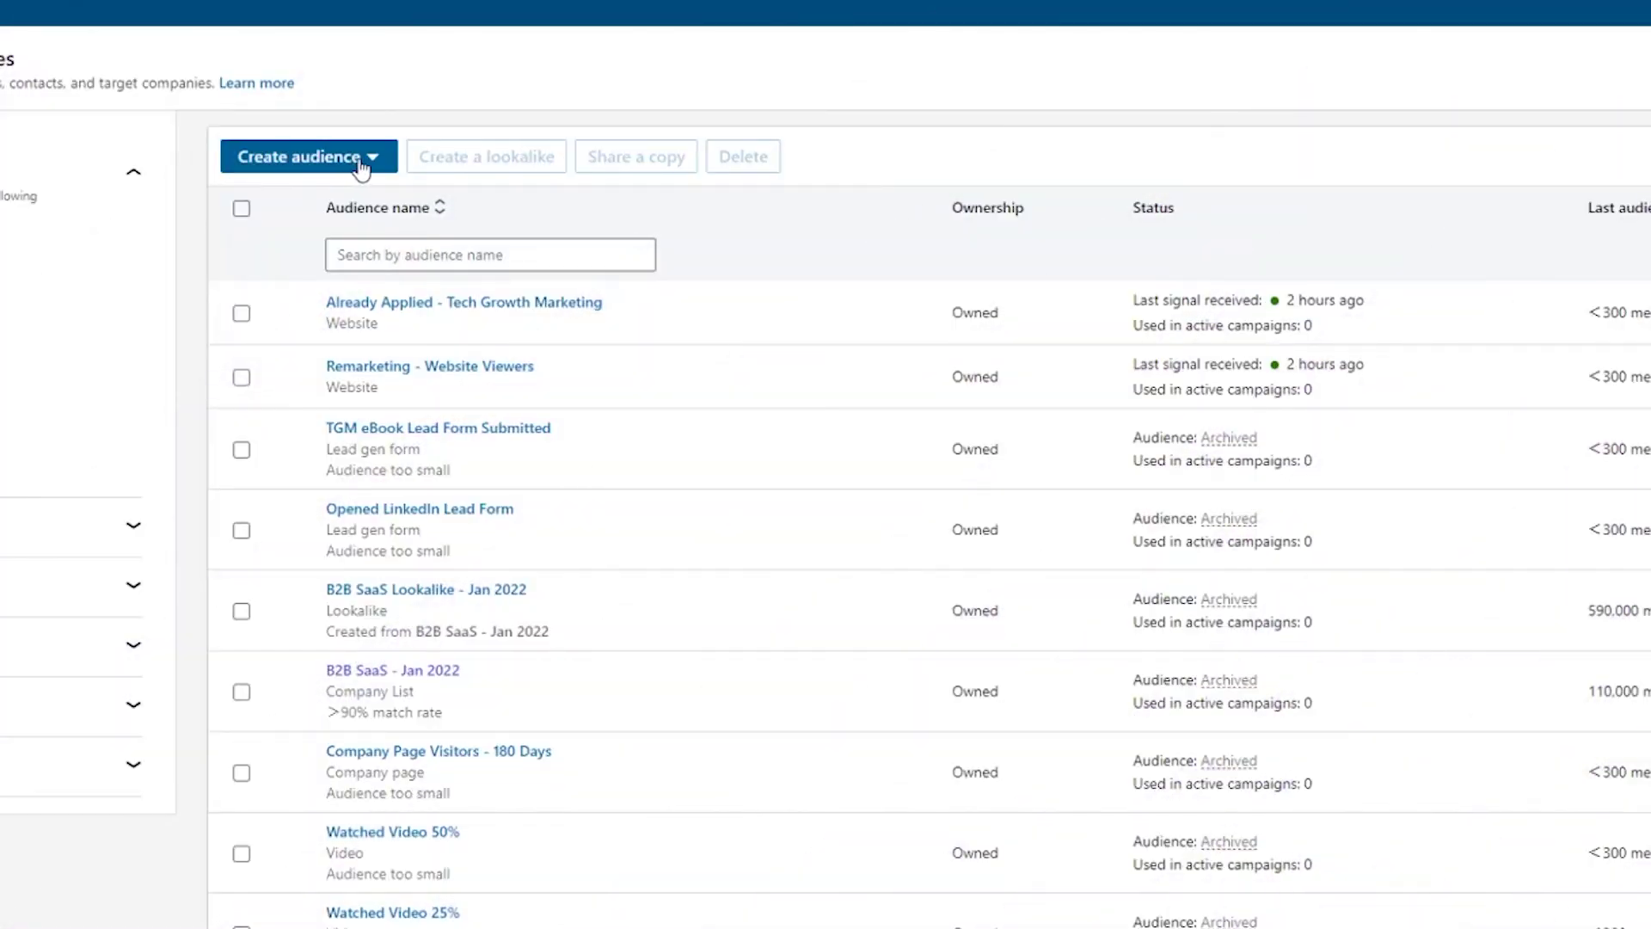
Start a website retargeting audience and name it Website Visitors Last 60 Days
{"action": "left_click", "coordinate": [361, 157]}
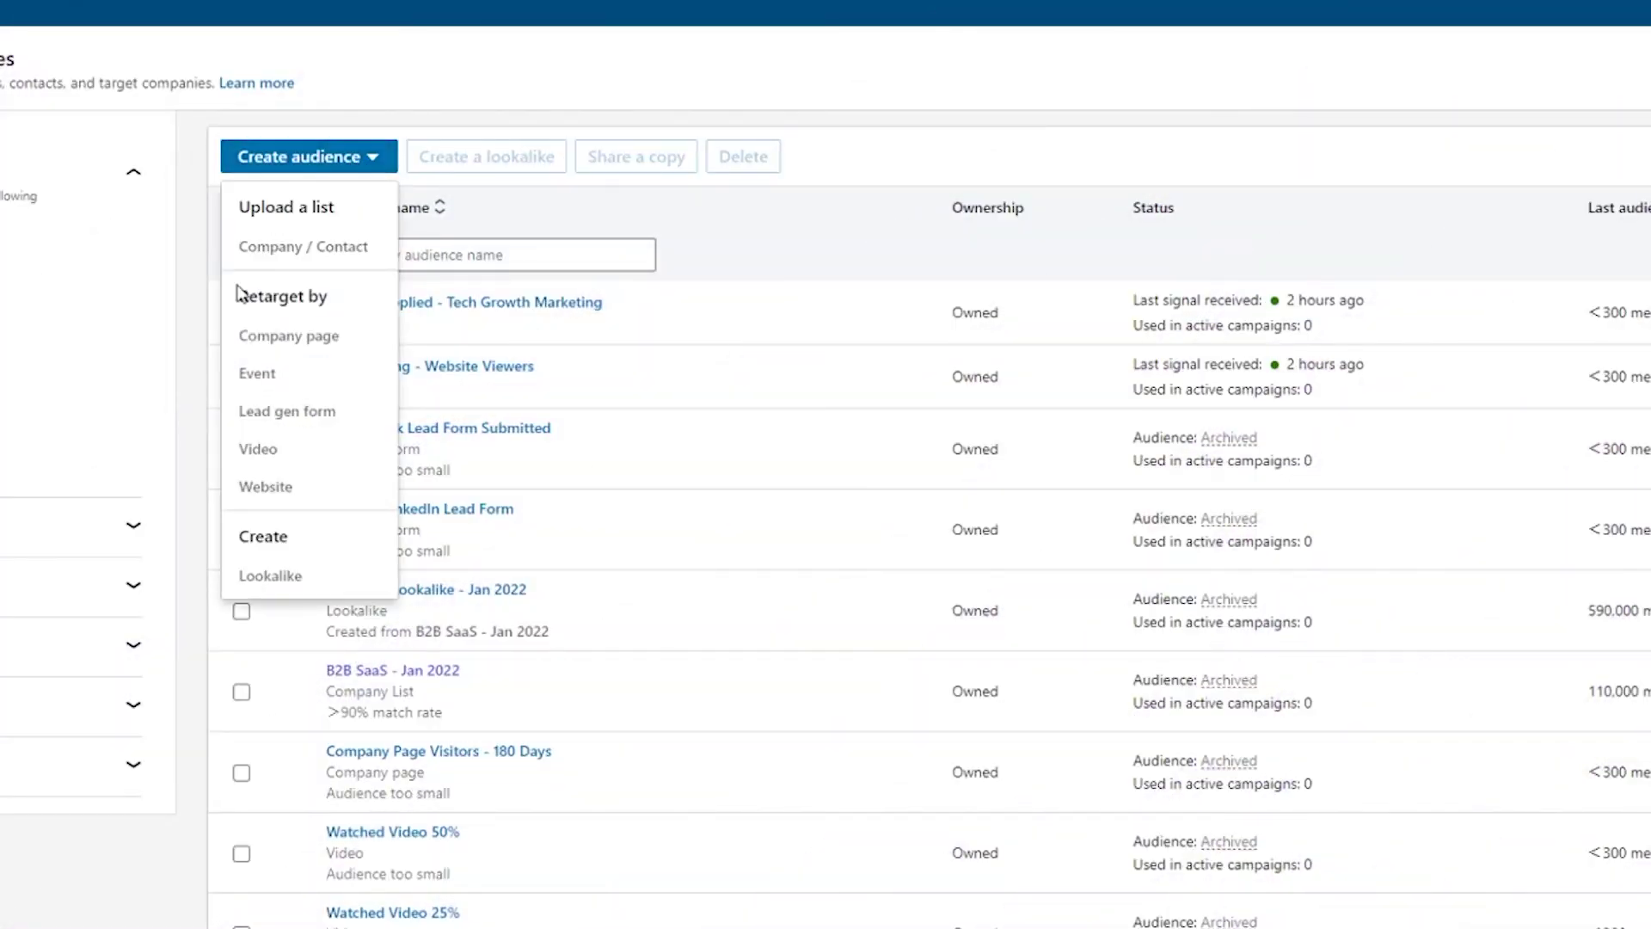
{"action": "left_click", "coordinate": [258, 482]}
{"action": "left_click", "coordinate": [420, 162]}
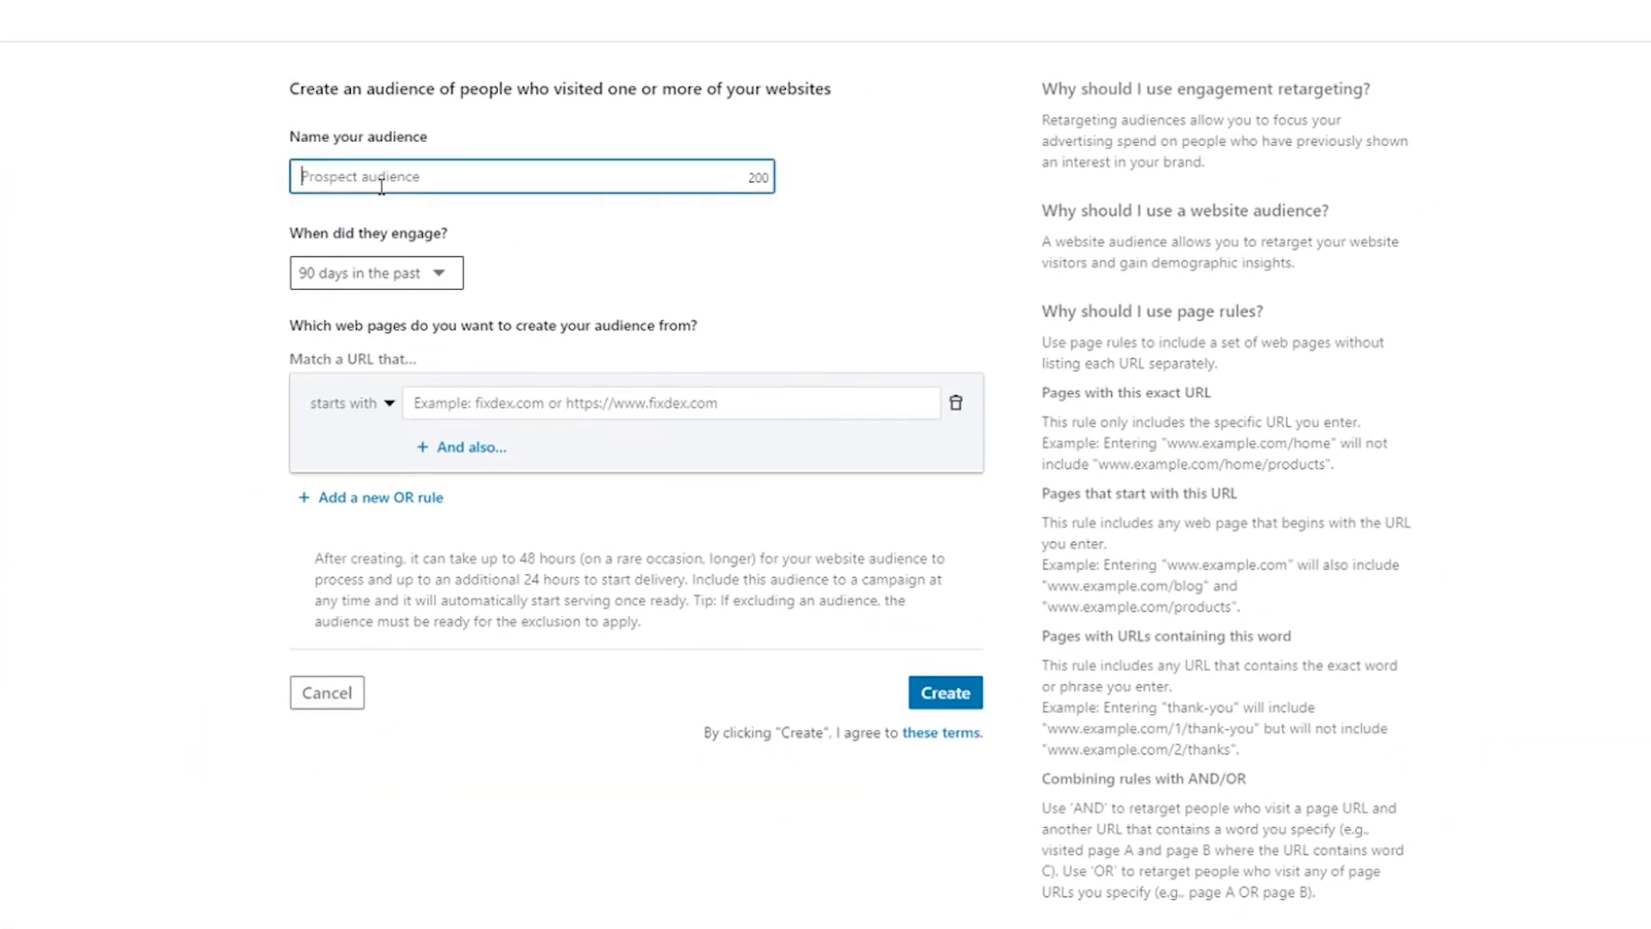
{"action": "type", "text": "Website Visitors Last 180 Days"}
{"action": "left_click_drag", "start_coordinate": [457, 176], "coordinate": [442, 182]}
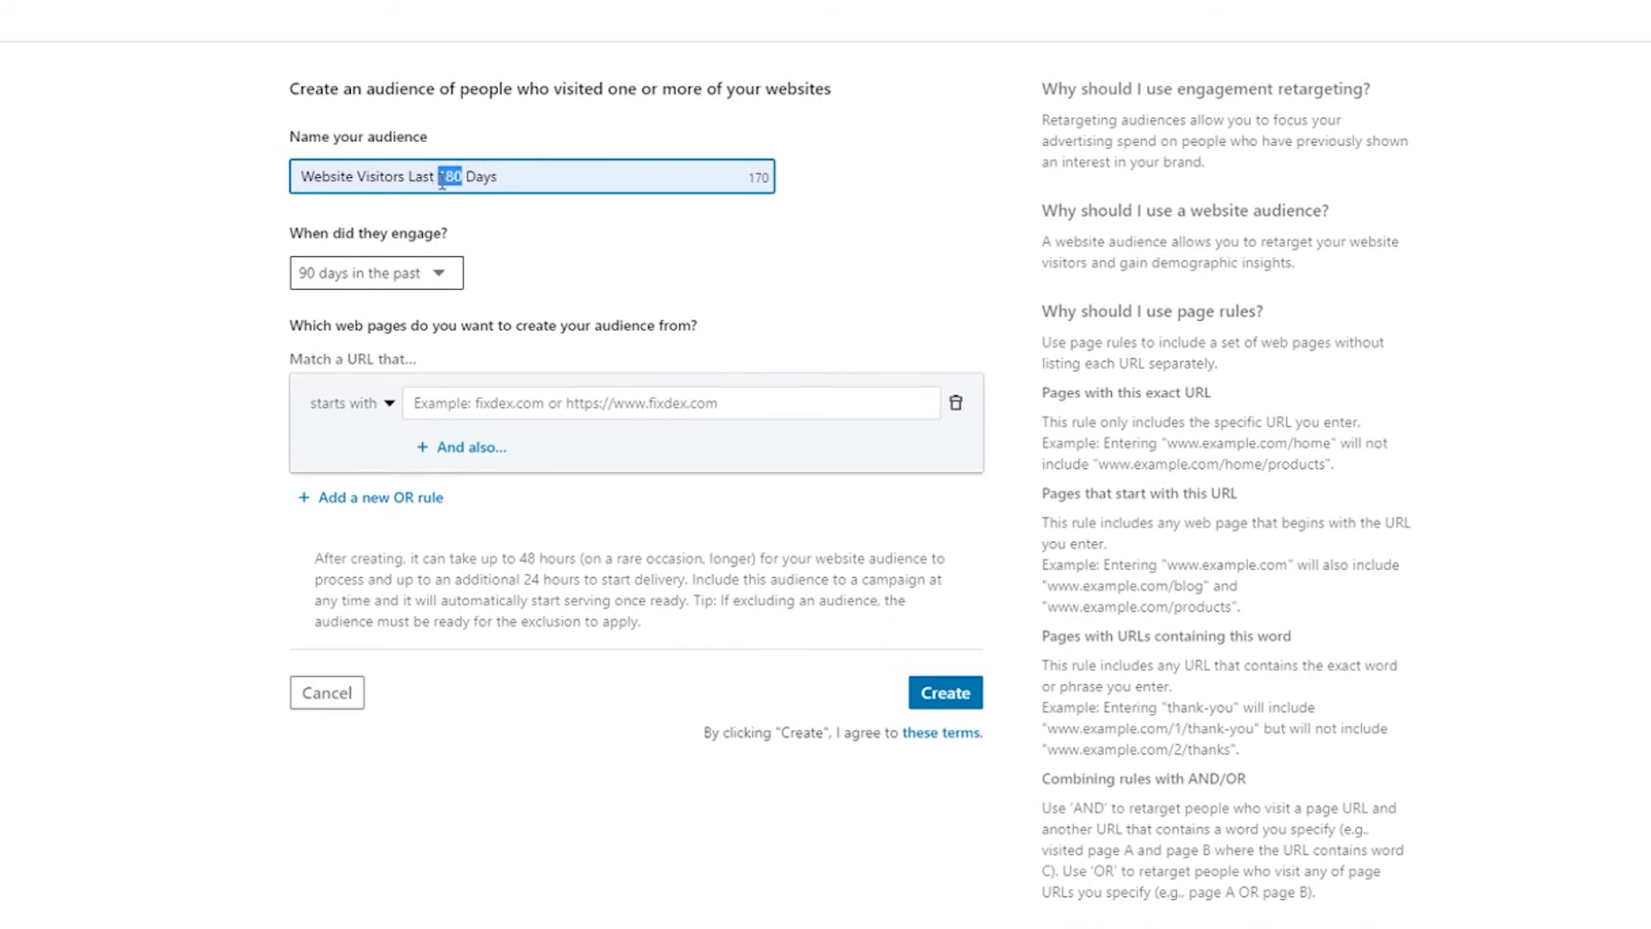
{"action": "type", "text": "60"}
Set the website audience's engagement window to 60 days in the past and match URLs starting with techgrowthmarketing.com/thank
{"action": "left_click", "coordinate": [404, 273]}
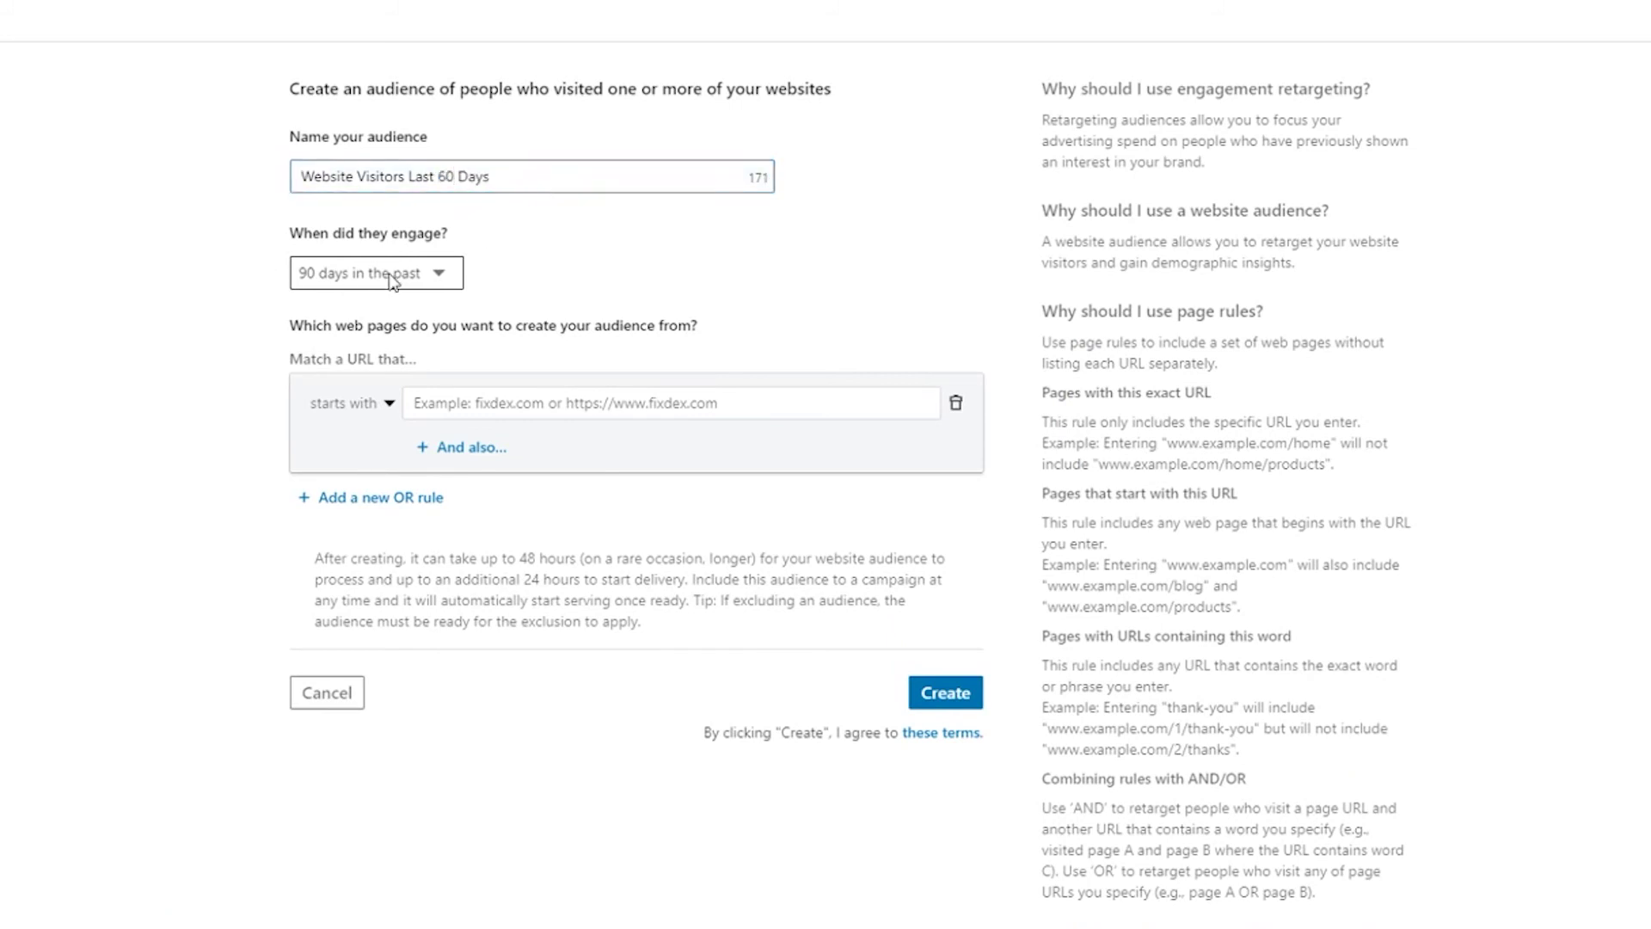
{"action": "left_click", "coordinate": [482, 399]}
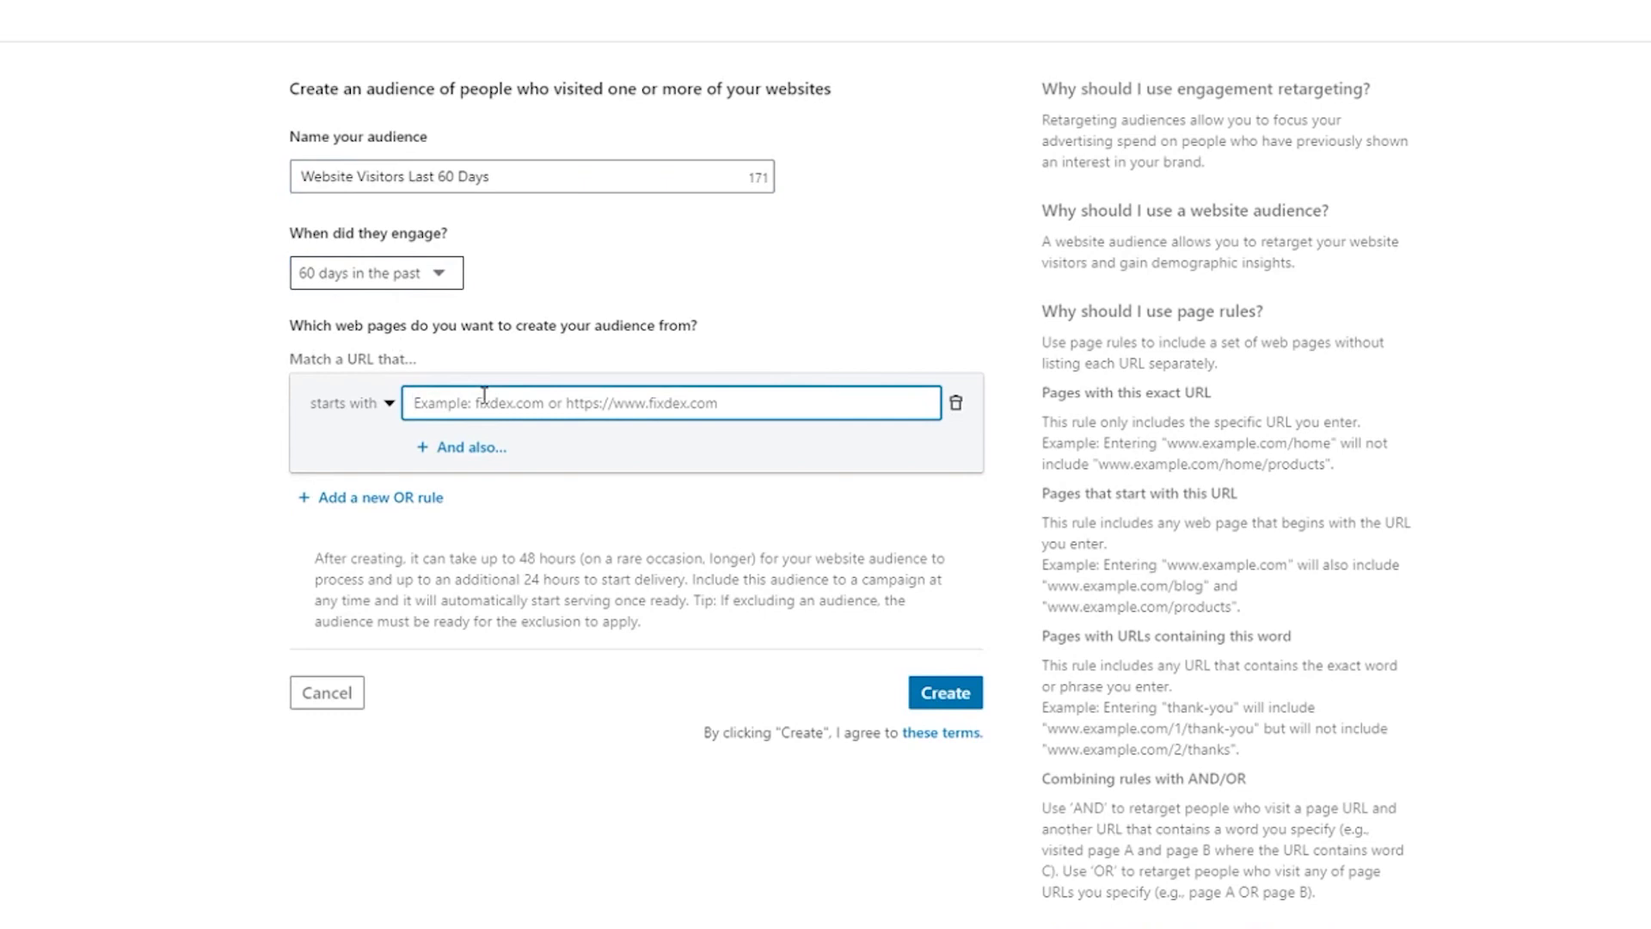
{"action": "type", "text": "techgrowthmarketing.com/"}
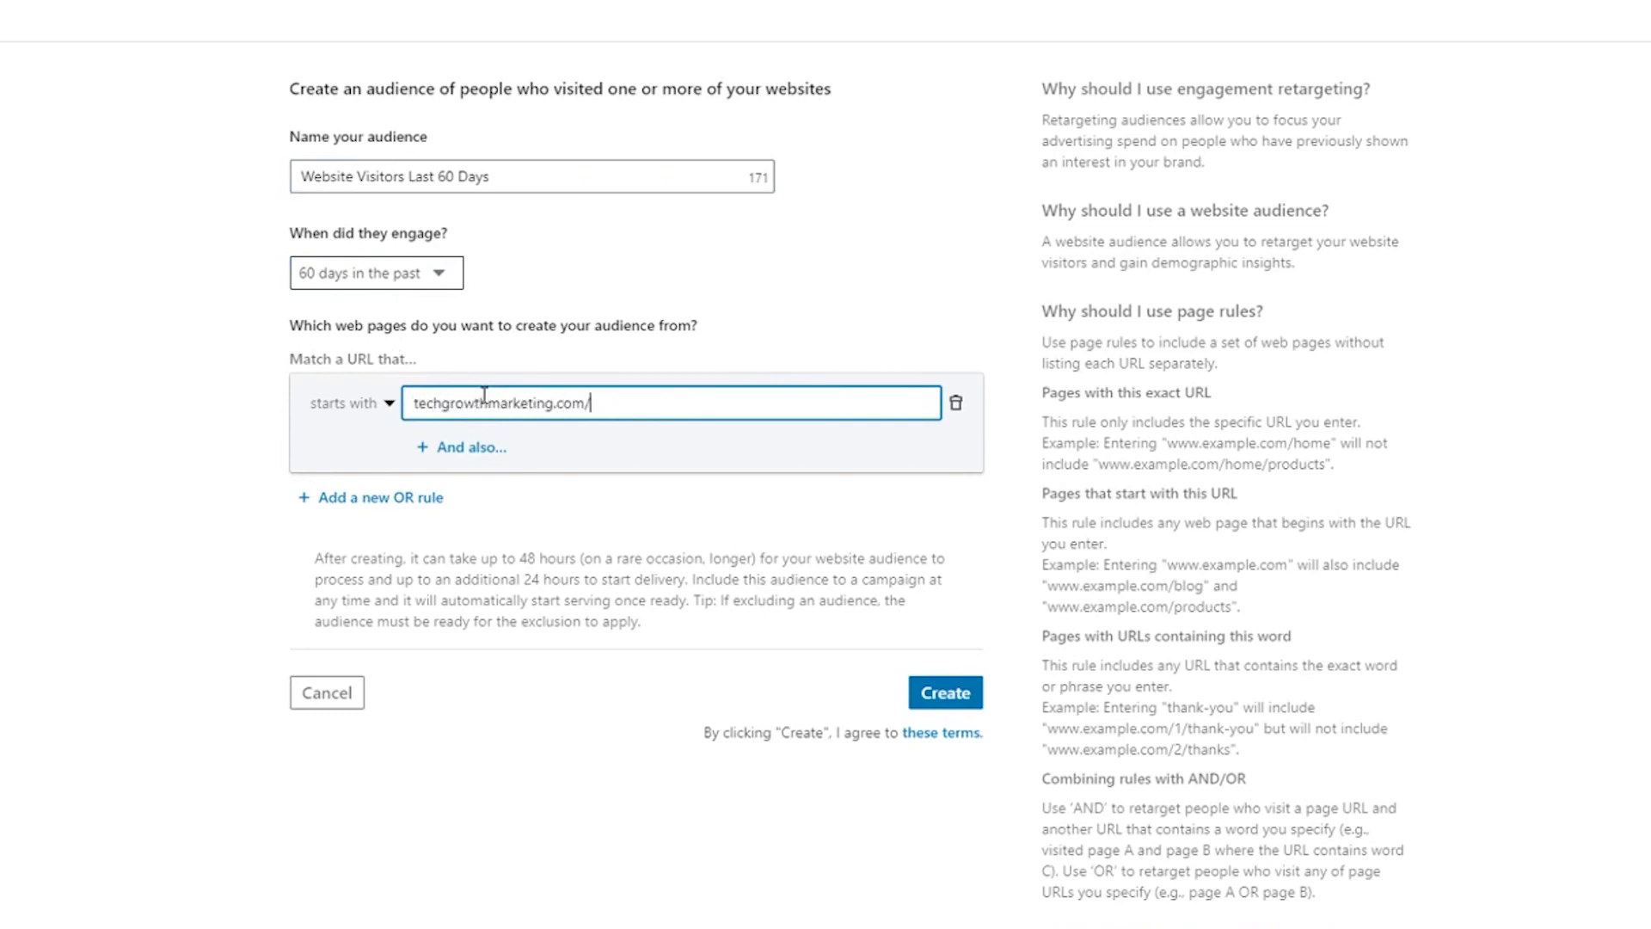
{"action": "type", "text": "thank"}
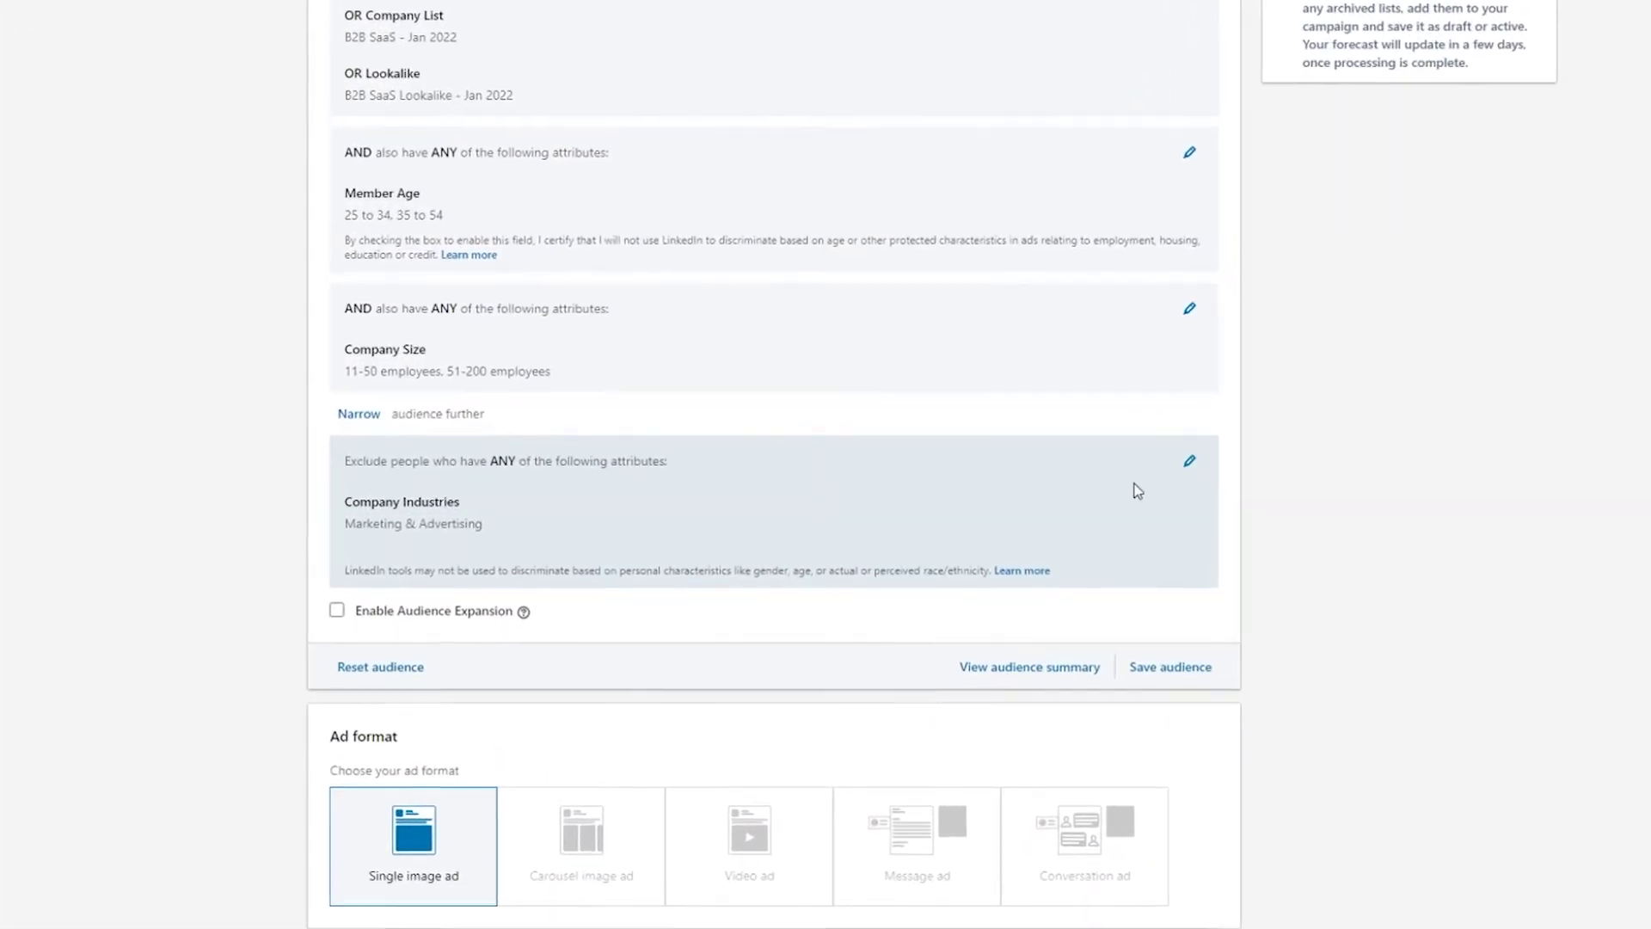
Add the TGM eBook Lead Form Submitted lead gen form audience to the campaign's audience exclusions
{"action": "left_click", "coordinate": [1202, 455]}
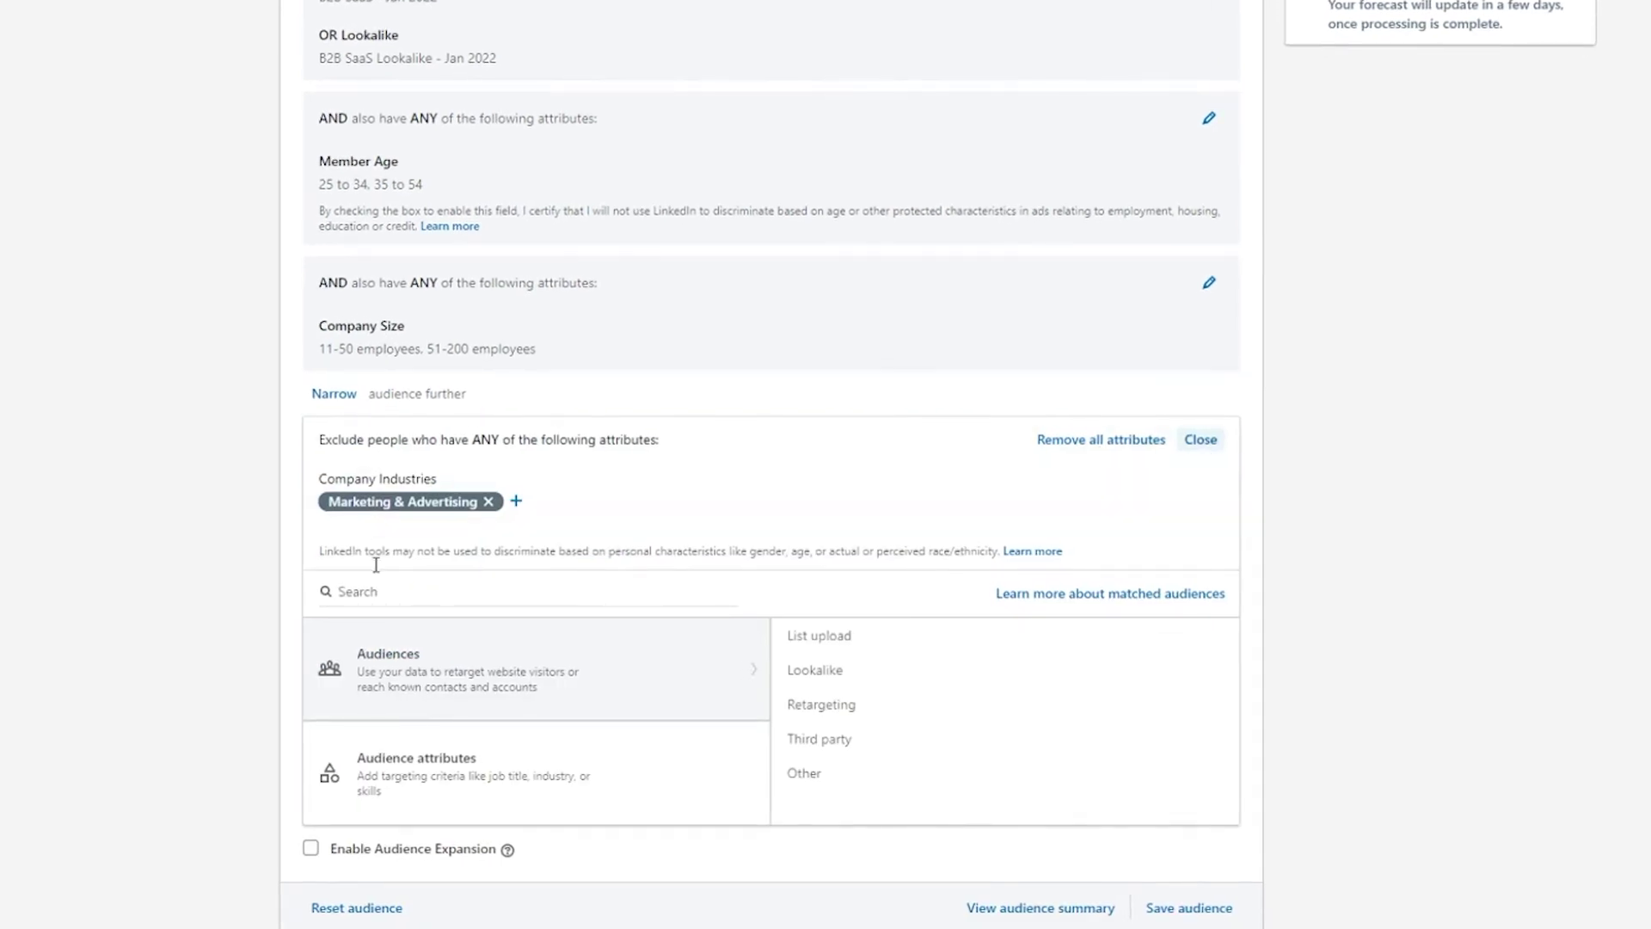
{"action": "left_click", "coordinate": [841, 715]}
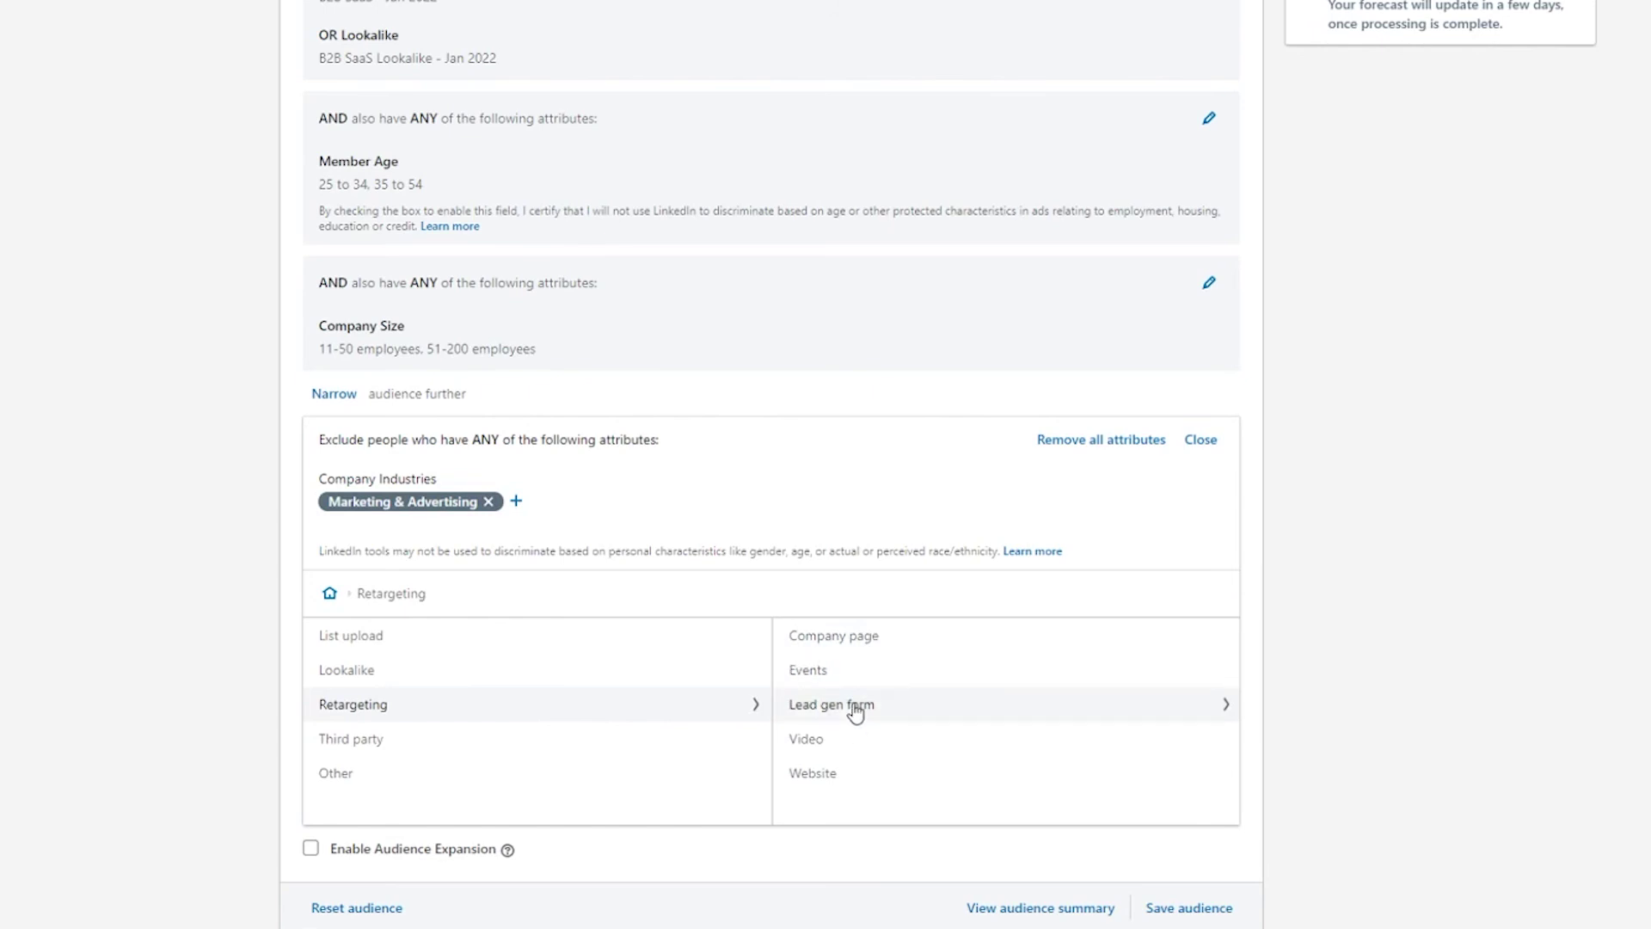
{"action": "left_click", "coordinate": [855, 707]}
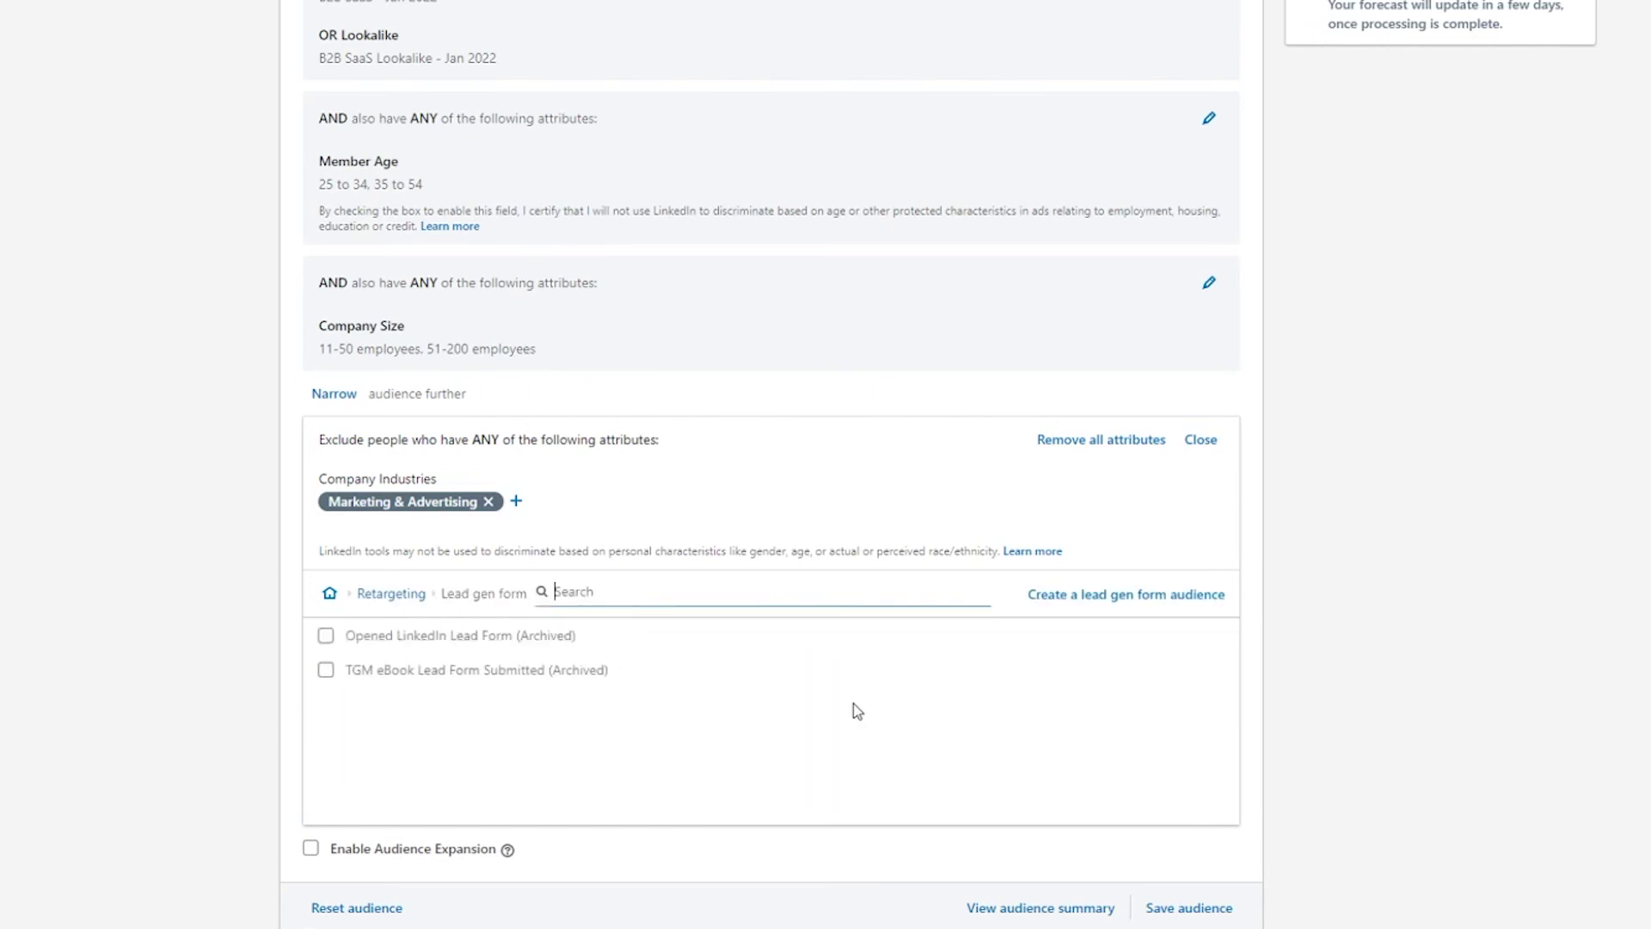
{"action": "left_click", "coordinate": [326, 671]}
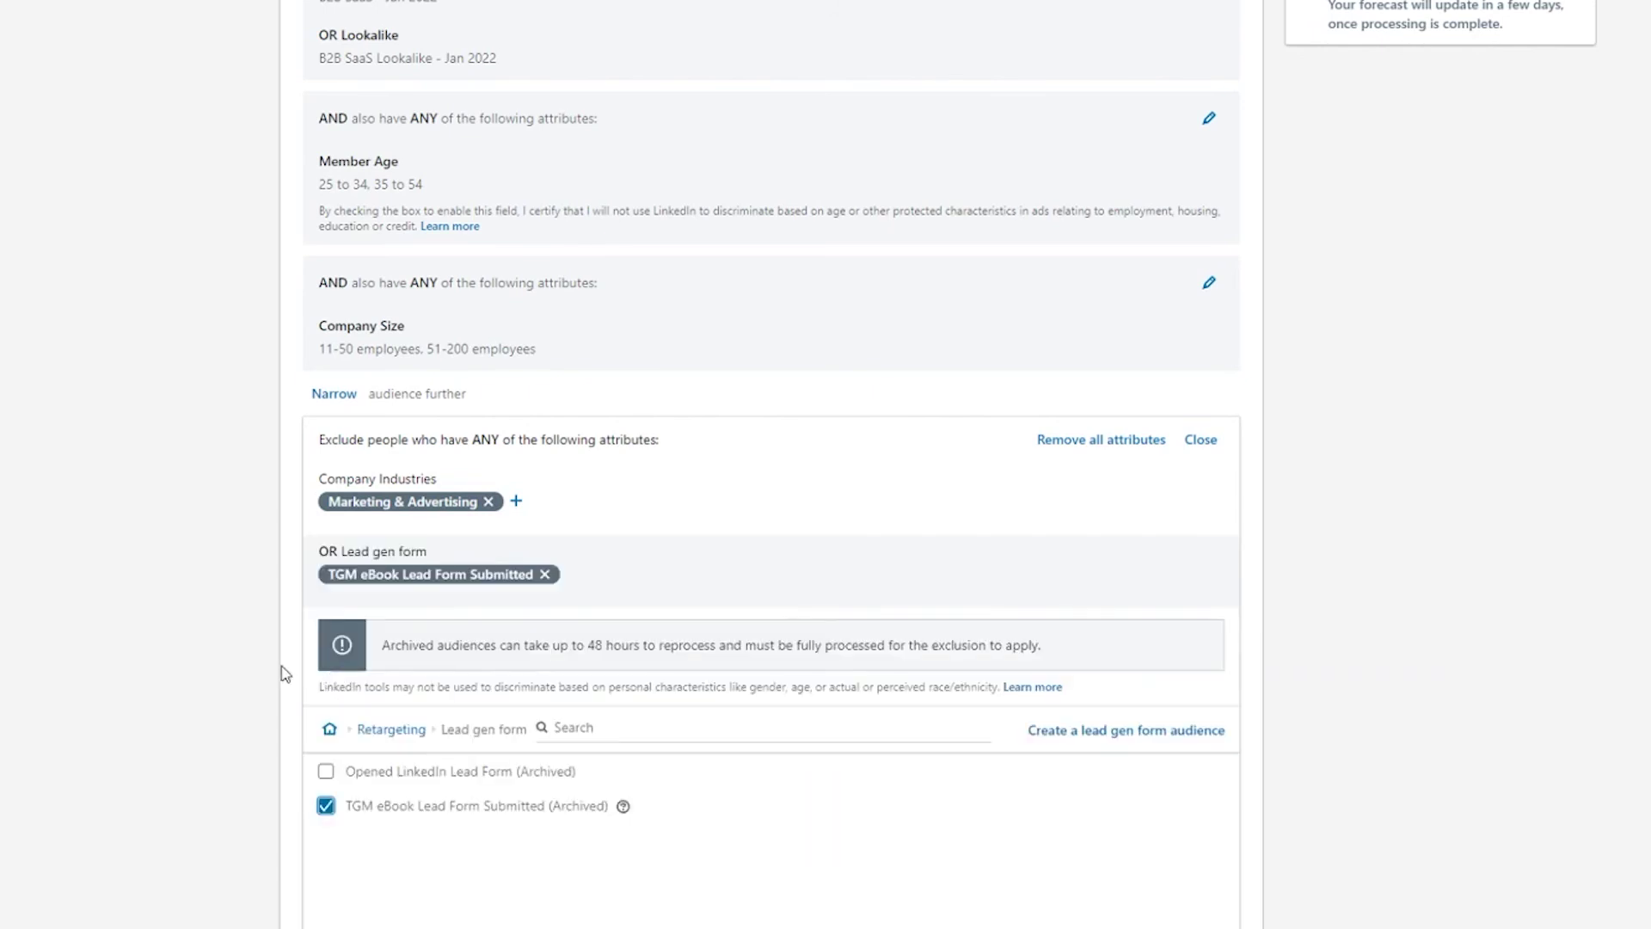
{"action": "scroll", "coordinate": [754, 554], "scroll_direction": "down", "scroll_amount": 2}
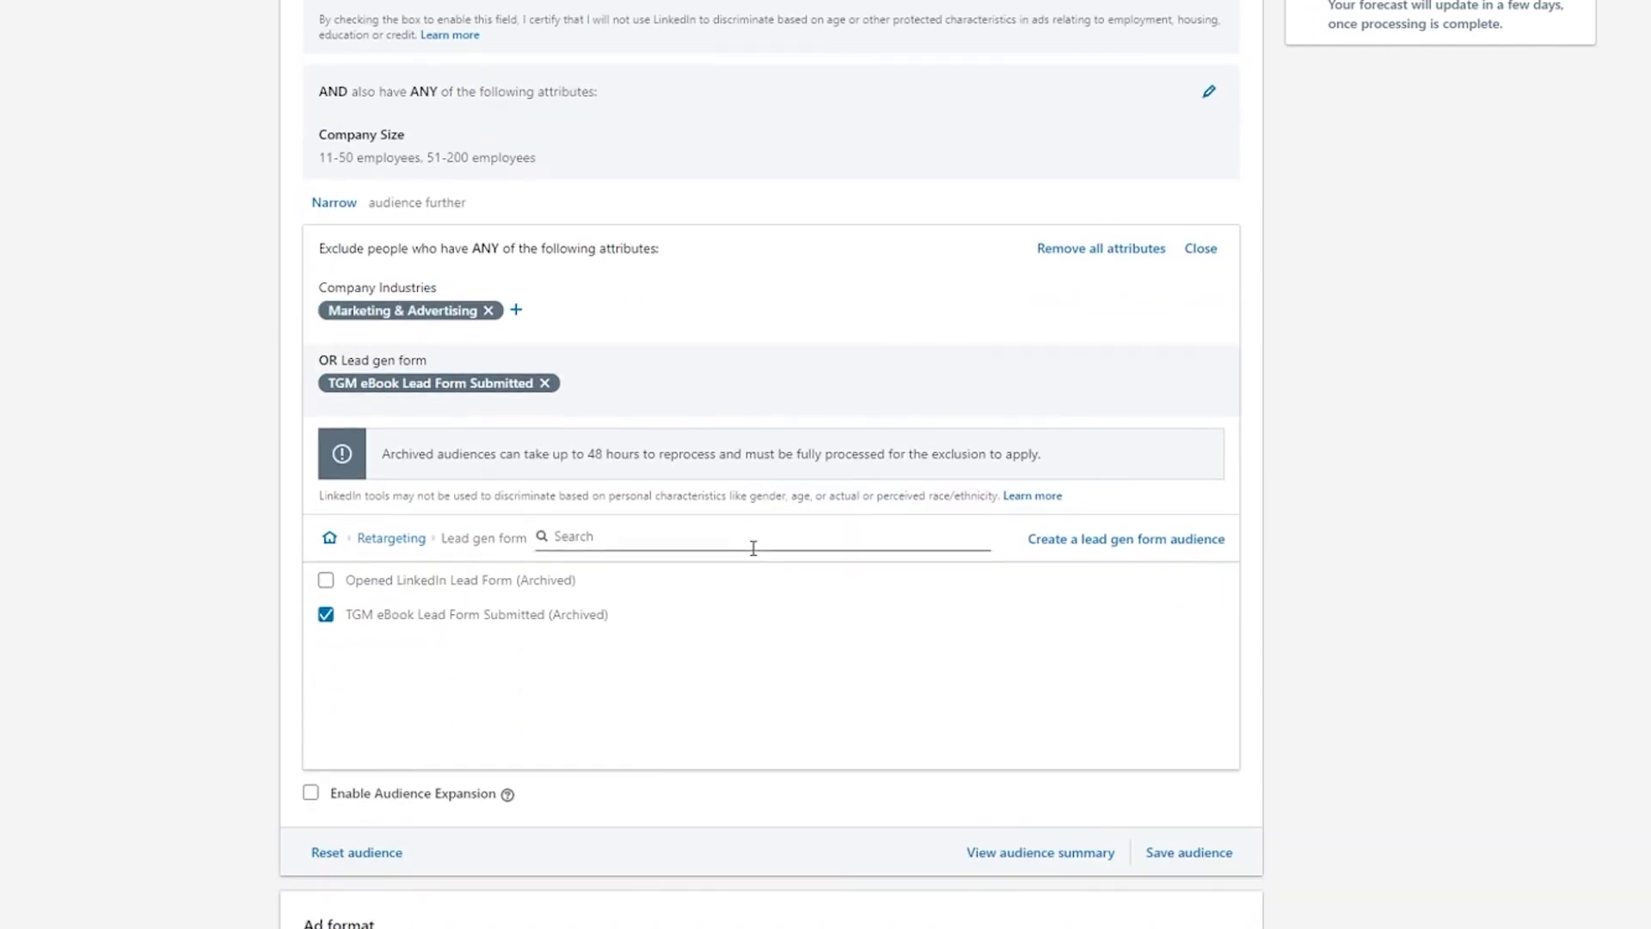